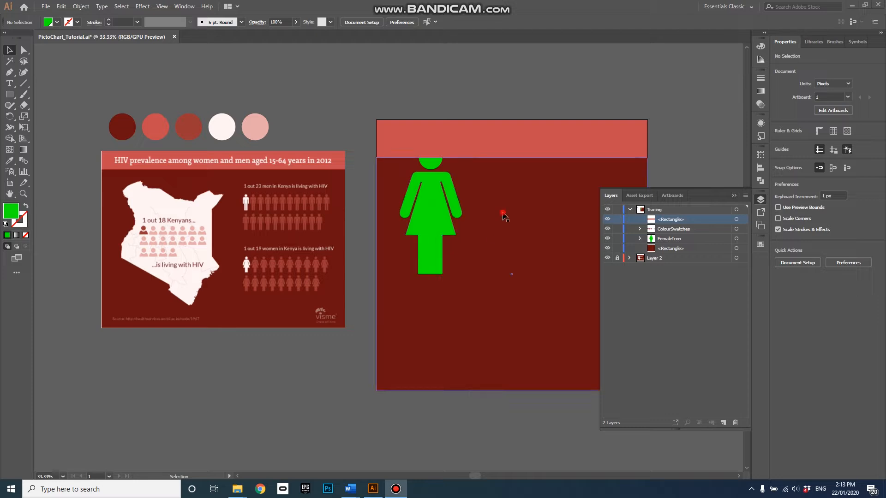
- Move the light red banner rectangle below FemaleIcon in the Tracing layer, directly above the dark red background rectangle
left_click(459, 140)
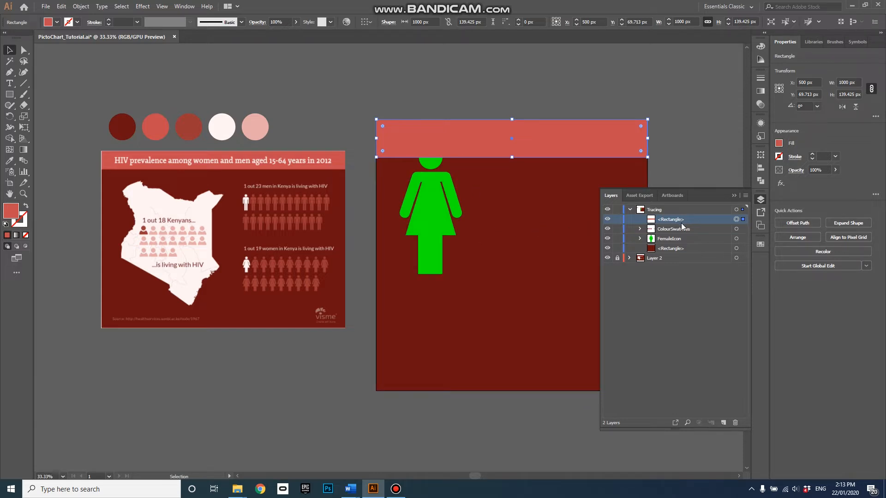
left_click(672, 249)
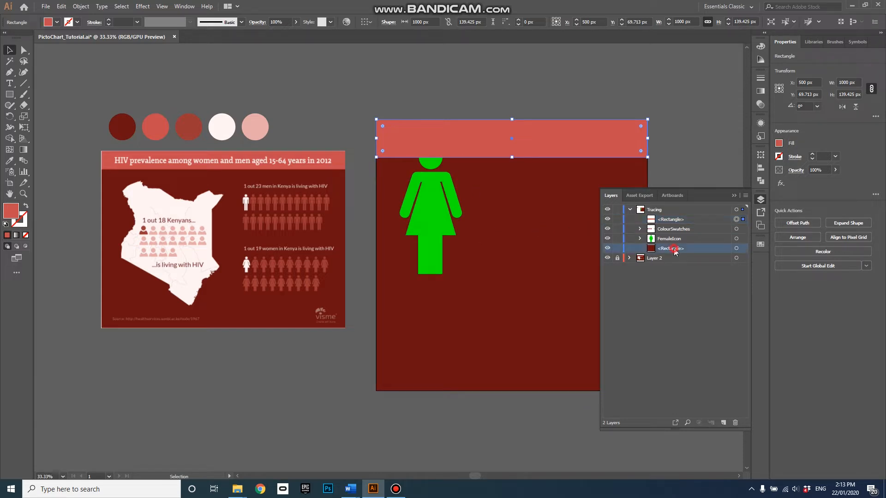
left_click(530, 254)
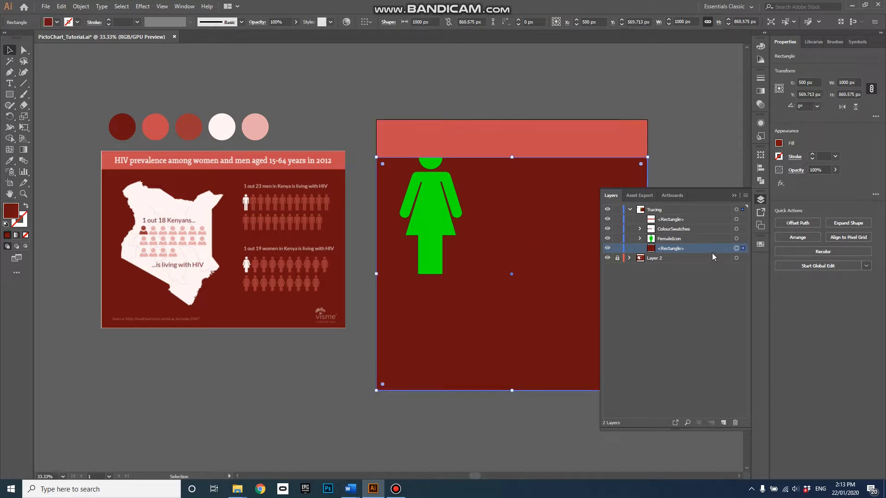
left_click(712, 221)
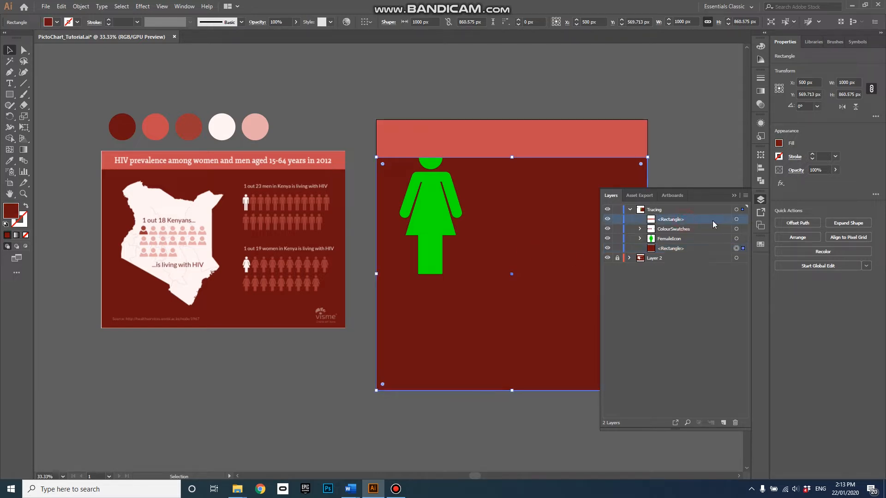
left_click(559, 139)
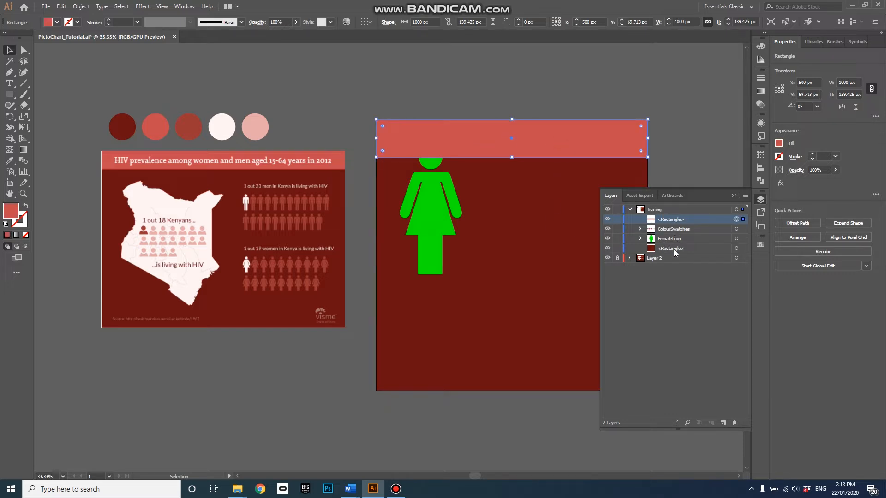
left_click_drag(673, 221, 676, 246)
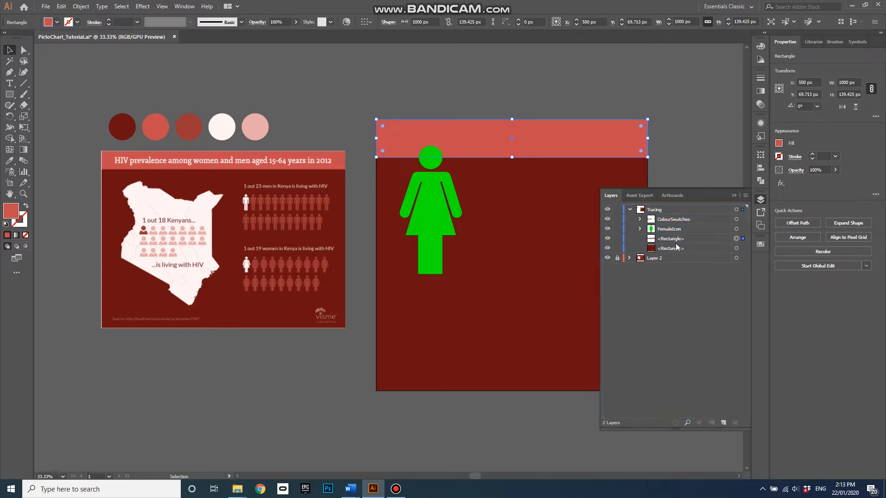
left_click(676, 164)
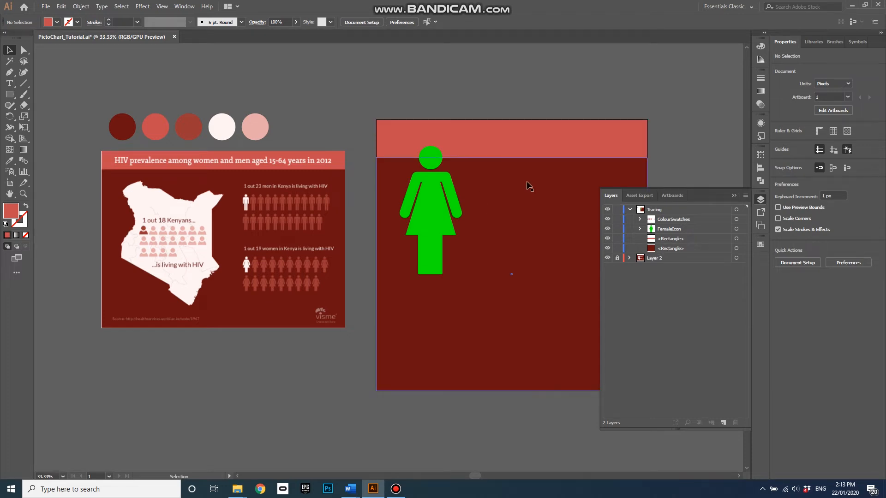
- Lock the Tracing layer and add a new layer above it with 43% opacity
left_click(629, 210)
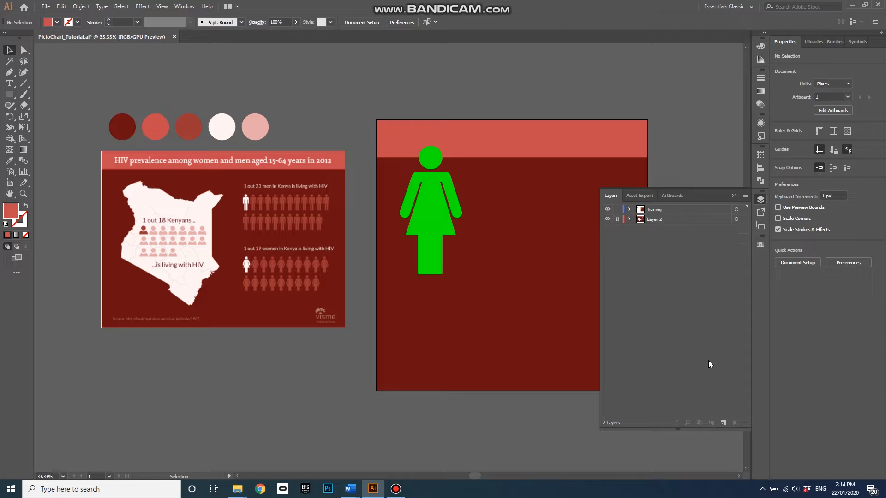
left_click(723, 423)
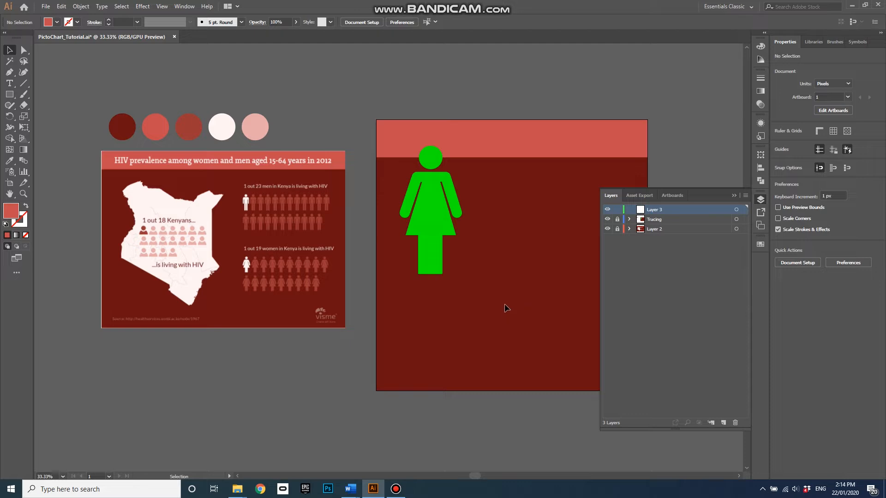
scroll(145, 256, "up", 3)
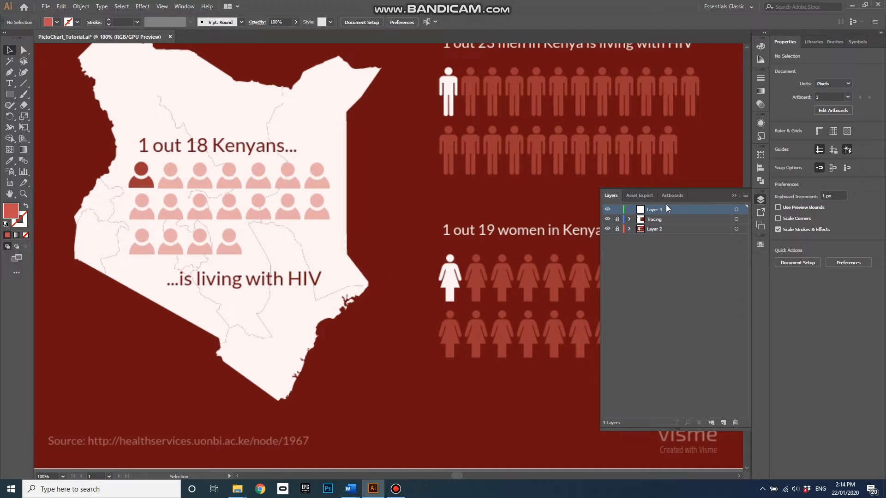
left_click(736, 209)
left_click(760, 105)
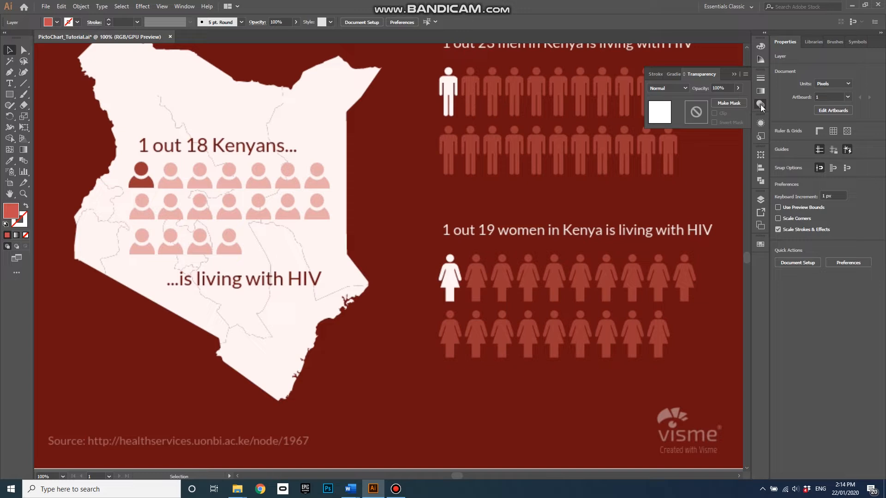
left_click(738, 88)
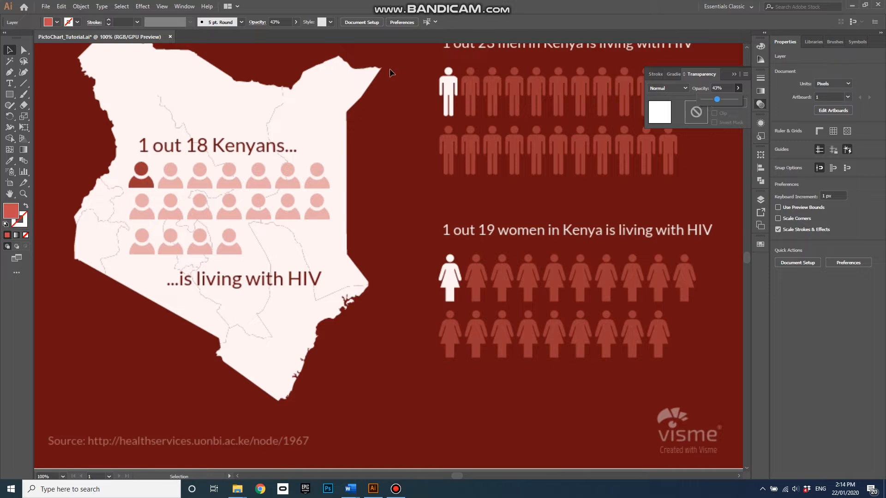
left_click(10, 73)
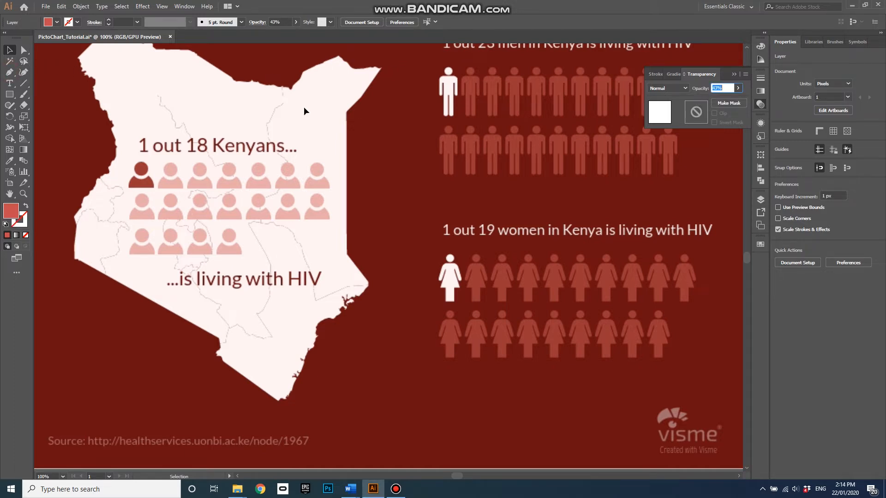
left_click(381, 69)
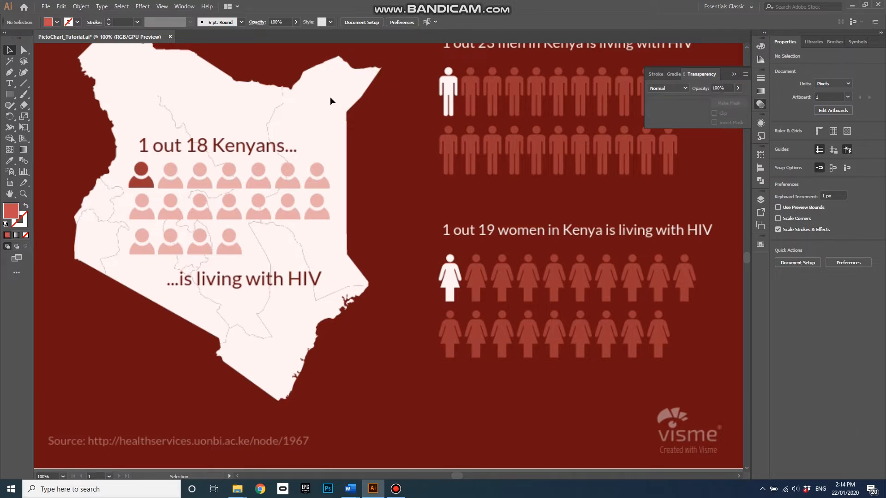
- Trace the Kenya map's eastern border with the Pen tool, from the northeast tip down to the eastern coastal corner
left_click(10, 72)
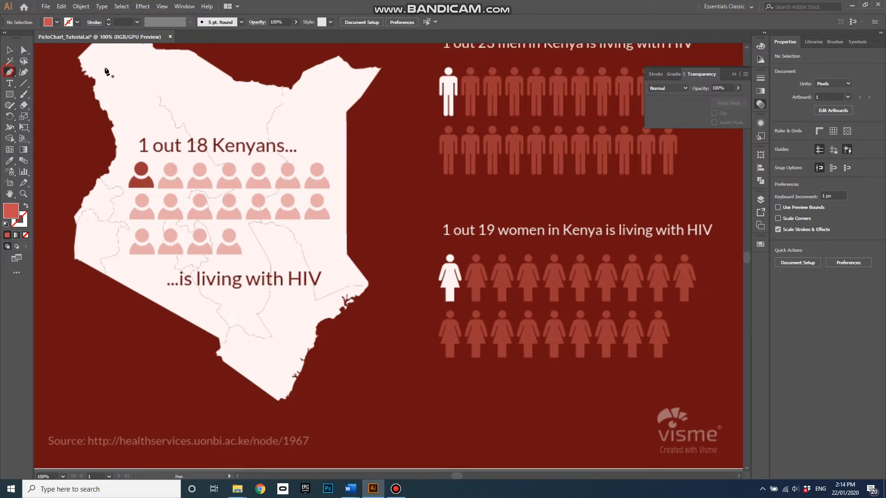
left_click(382, 68)
left_click(360, 98)
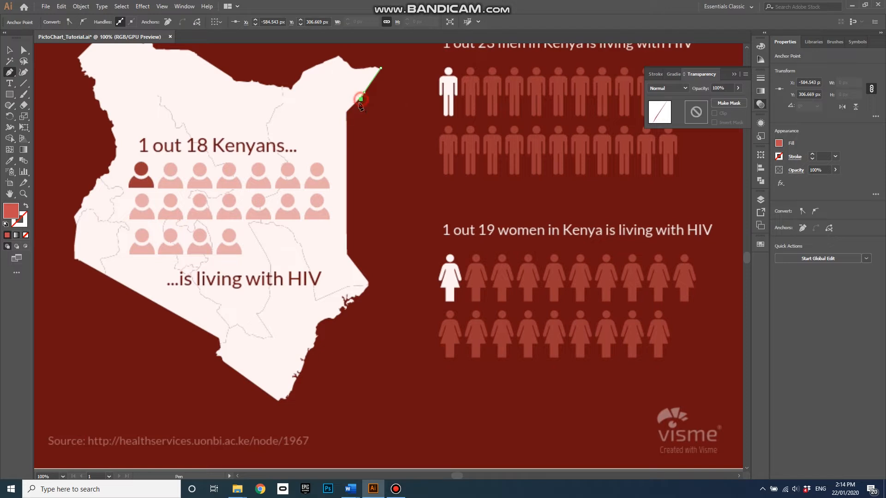
left_click(346, 113)
left_click(346, 254)
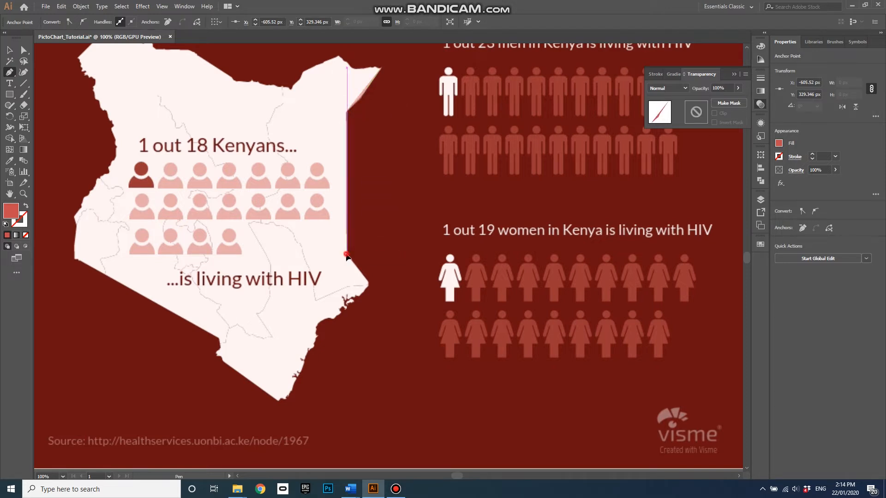
left_click(368, 281)
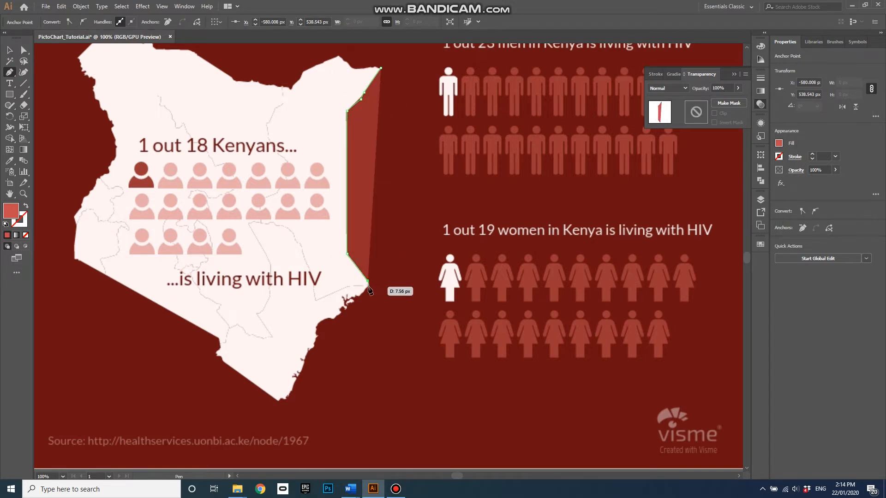
left_click(367, 286)
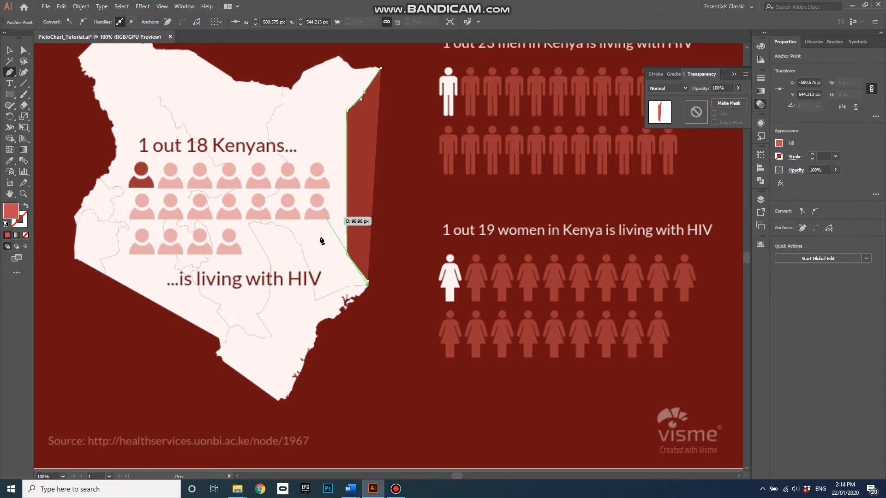
- Give the traced path no fill and a bright green stroke 2 mm wide
left_click(26, 207)
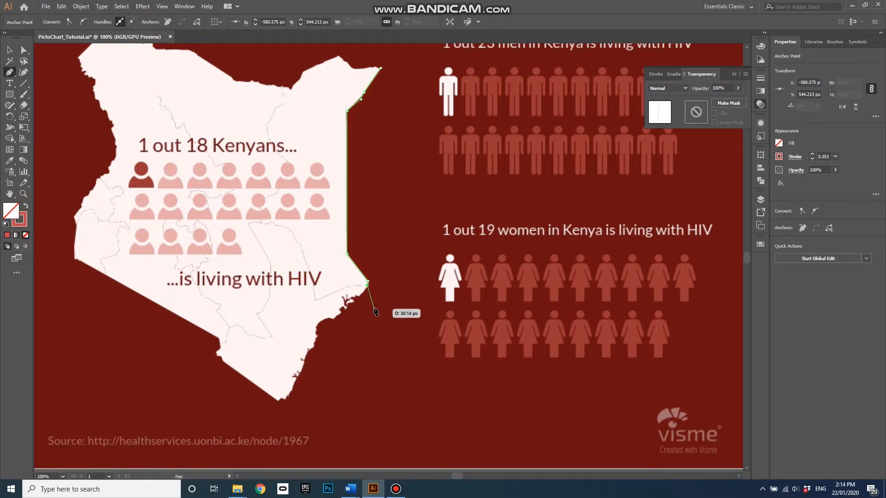
left_click(22, 223)
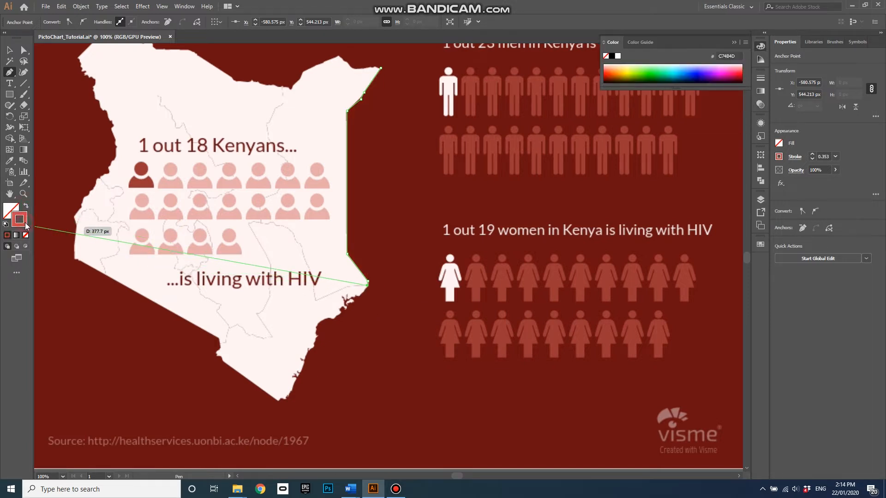
left_click(760, 245)
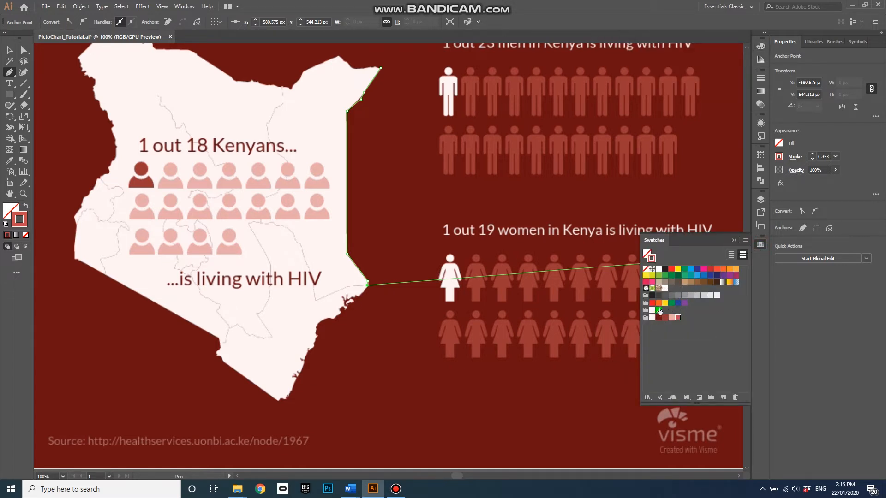
left_click(672, 304)
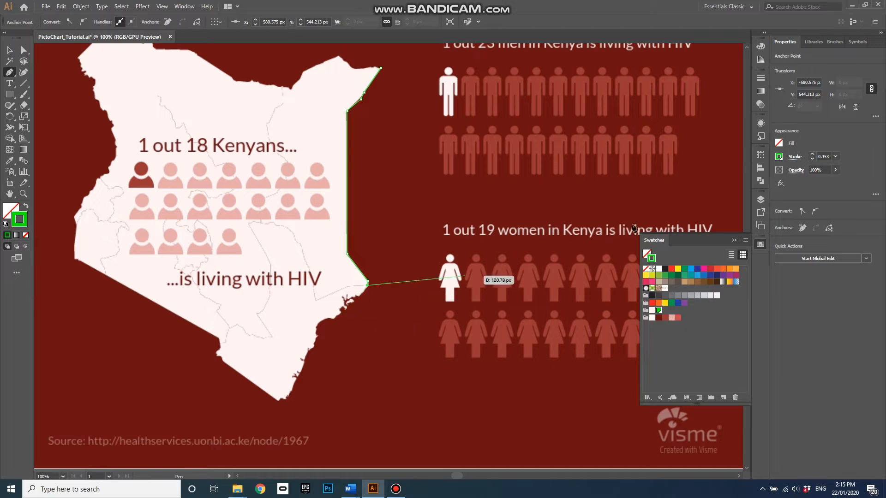
left_click(813, 156)
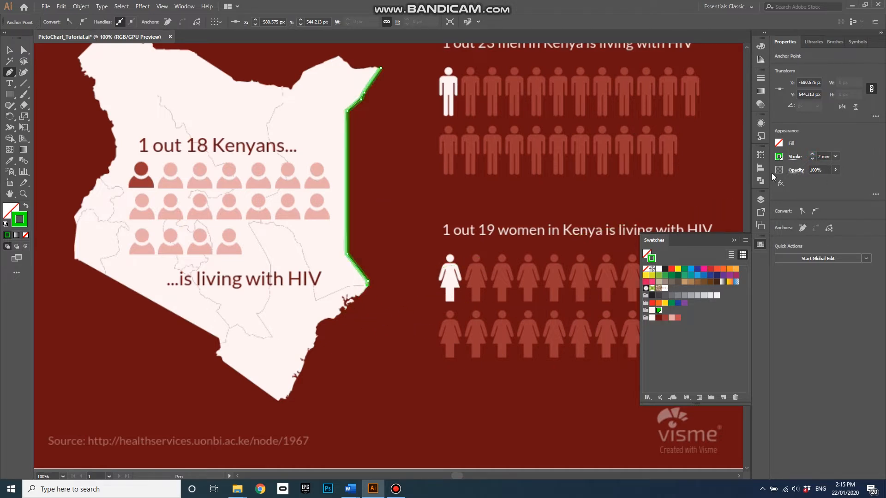
- Continue the path along the map's jagged southeast coast down to its southern tip
left_click(359, 295)
left_click(347, 302)
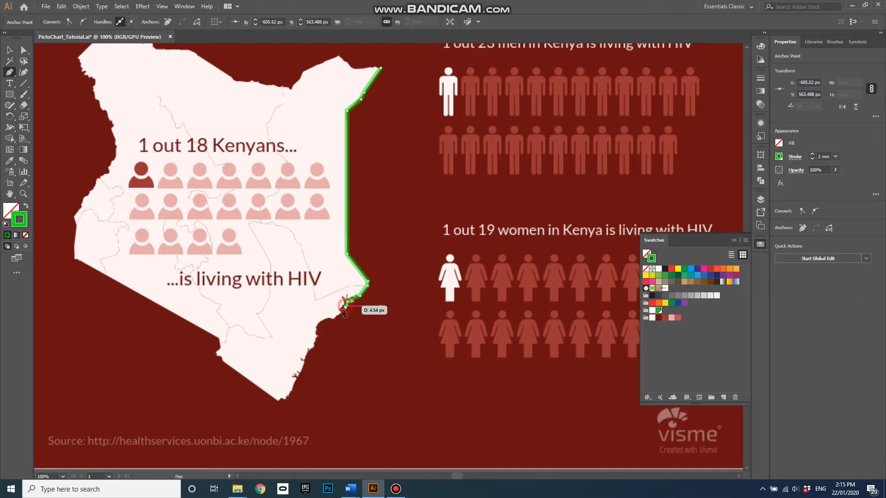
left_click(332, 318)
left_click(326, 318)
left_click(318, 328)
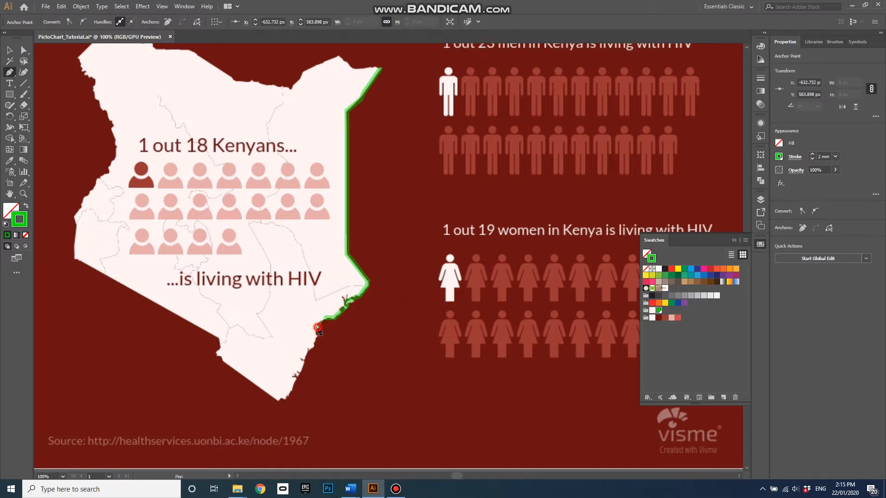
left_click(317, 335)
left_click(312, 348)
left_click(305, 357)
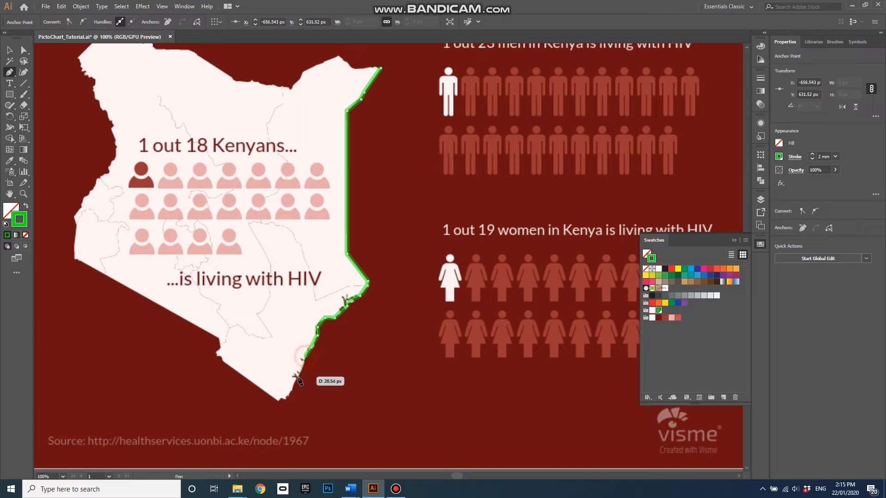
left_click(299, 377)
left_click(293, 392)
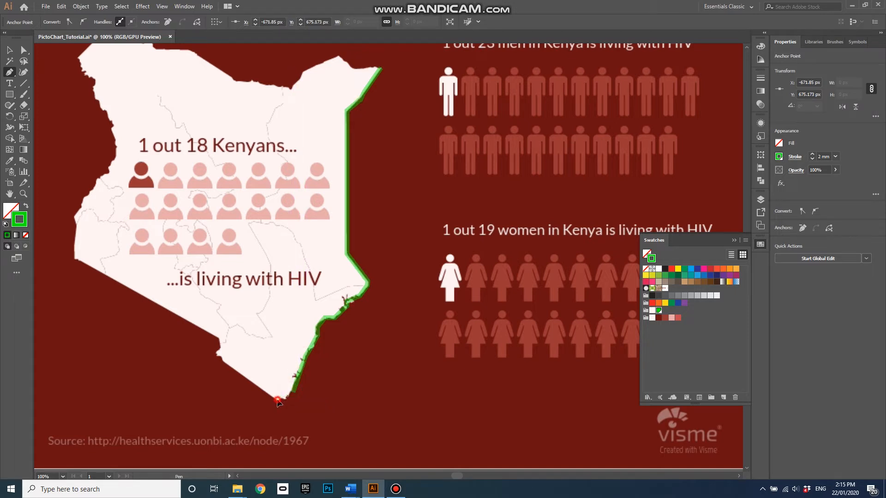
left_click(277, 397)
- Extend the path along the southwest edge past the notch and straight up across the map to the northern border
left_click(215, 356)
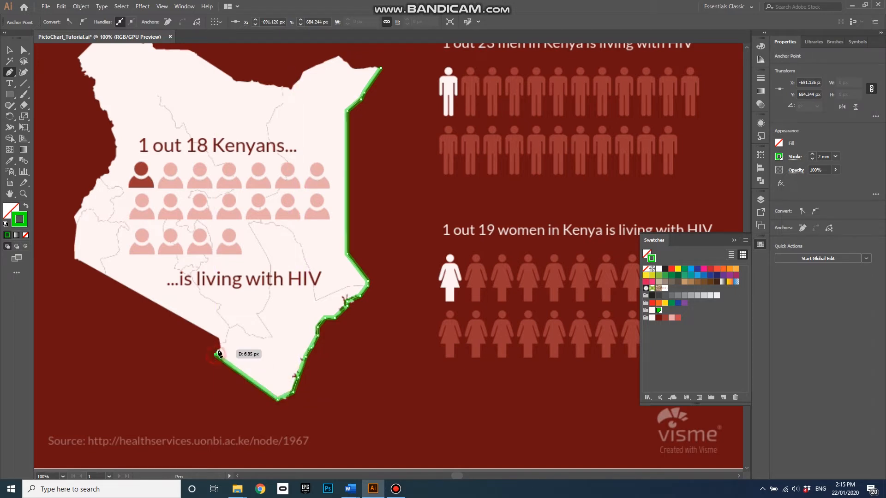
left_click(219, 339)
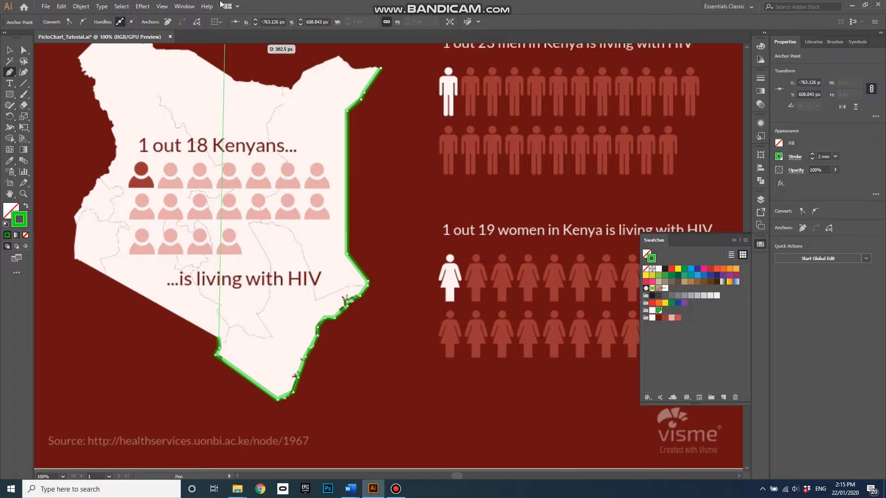
left_click(220, 69)
- Trace the northern border eastward and close the path at its starting point on the map's northeast tip
left_click(234, 78)
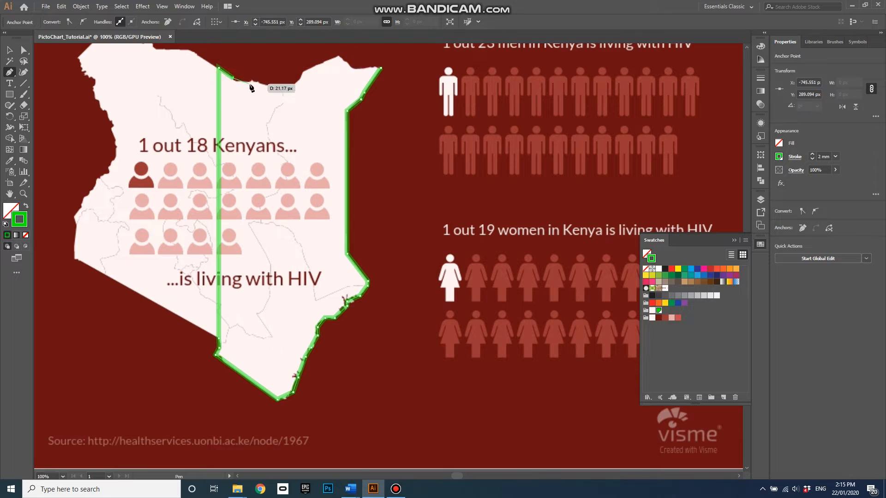
left_click(252, 82)
left_click(275, 85)
left_click(290, 88)
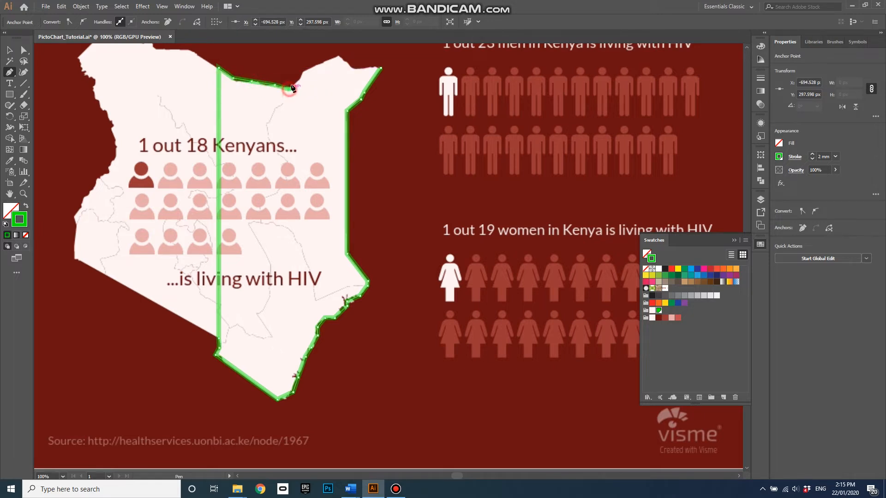
left_click(302, 70)
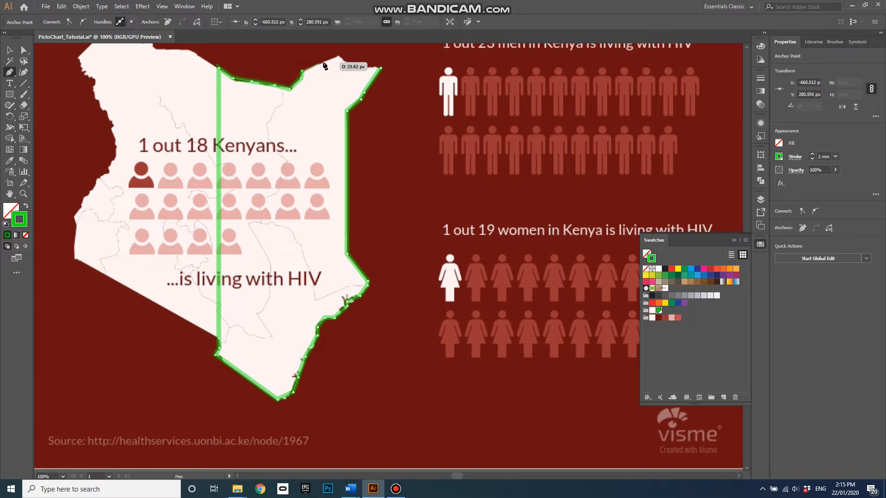
left_click(341, 55)
left_click(354, 68)
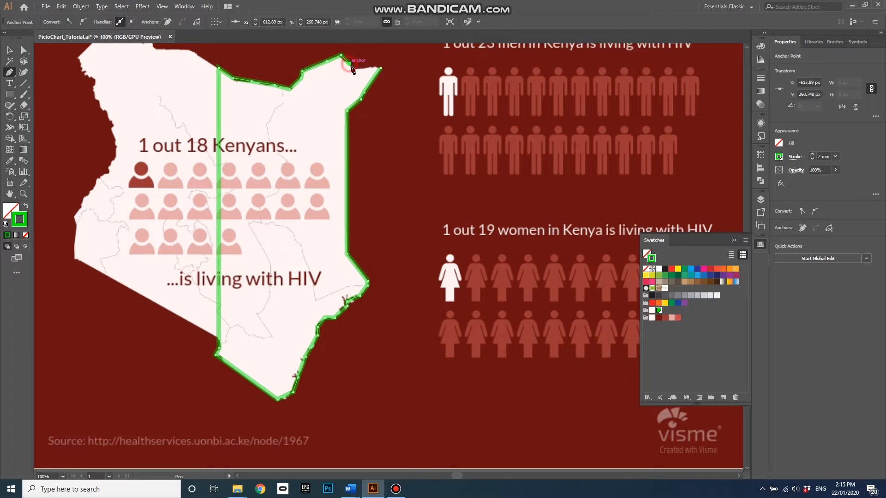
left_click(381, 67)
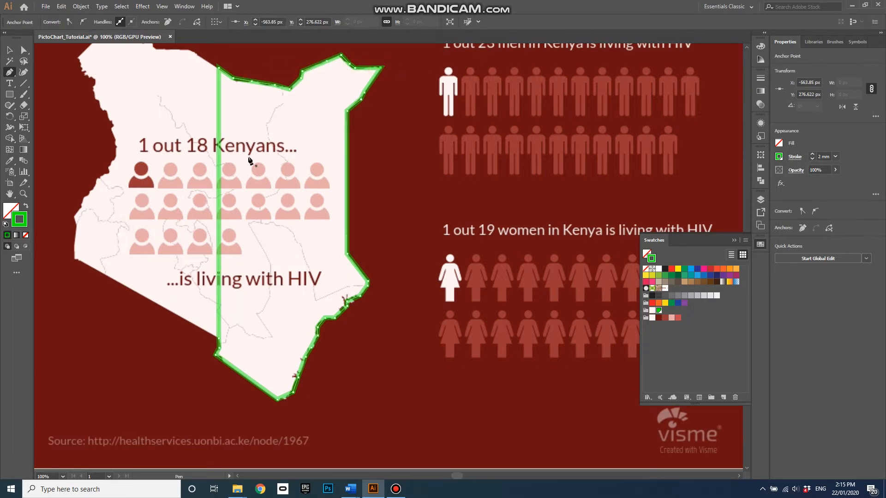
- Swap the traced half map's stroke and fill so it has a solid green fill with no stroke, and deselect it
left_click(26, 207)
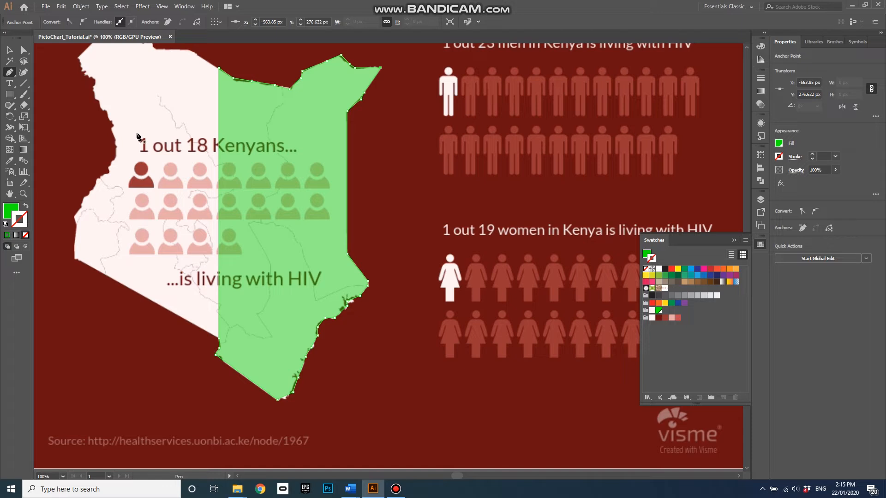
left_click(9, 50)
left_click(72, 107)
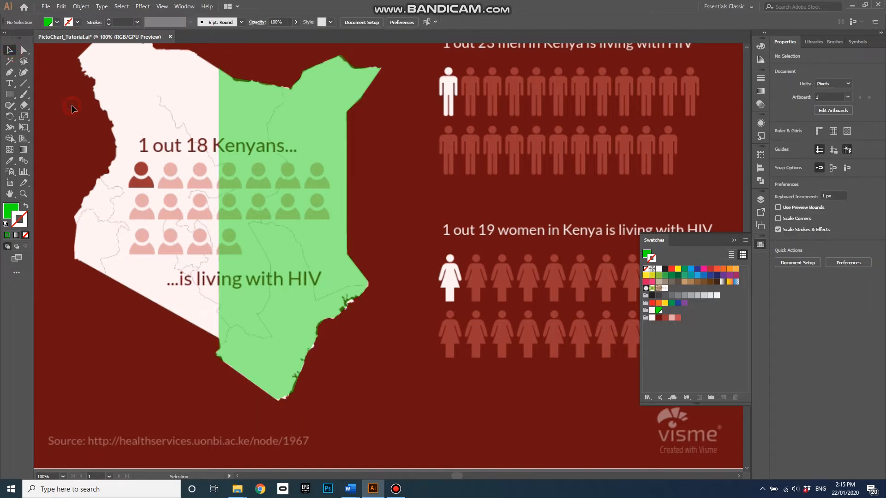
- Set up the Pen tool with no fill and a dark red stroke (R=105 G=17 B=16)
left_click(9, 72)
left_click(8, 210)
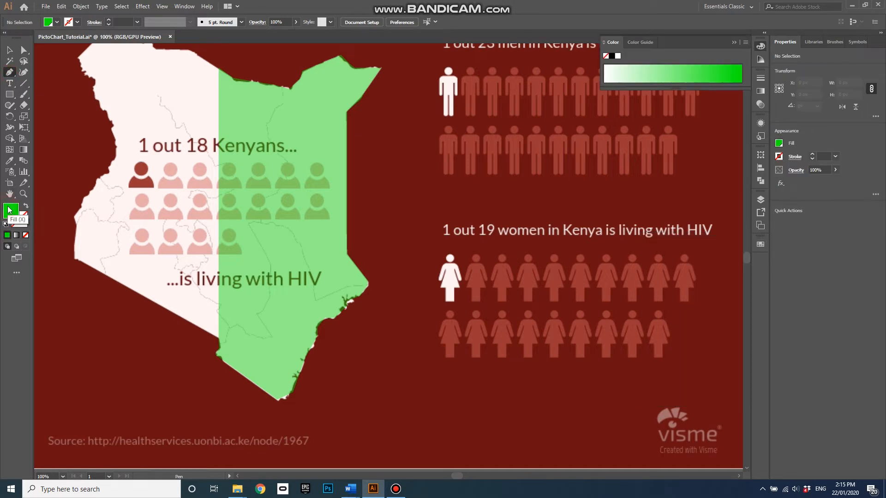
left_click(760, 245)
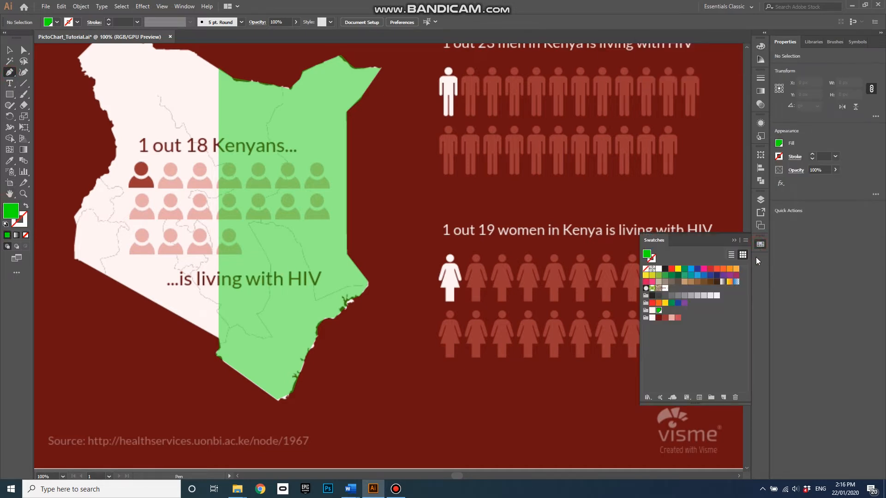
left_click(659, 319)
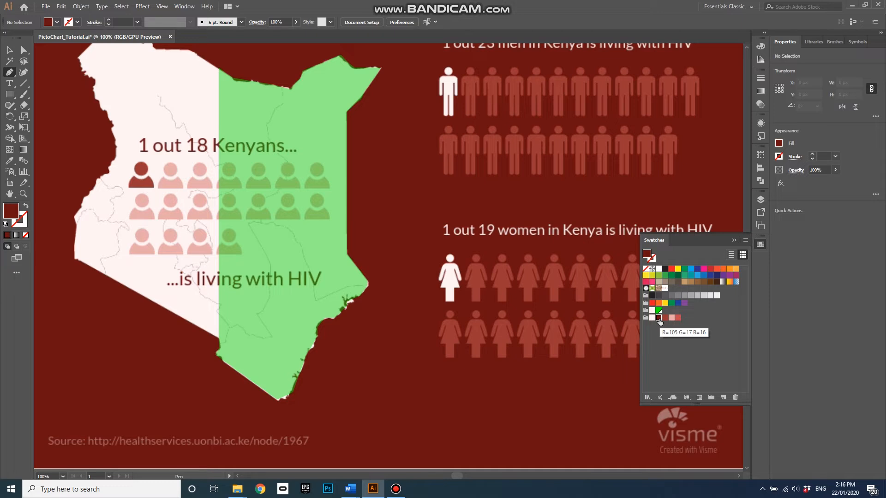
left_click(26, 209)
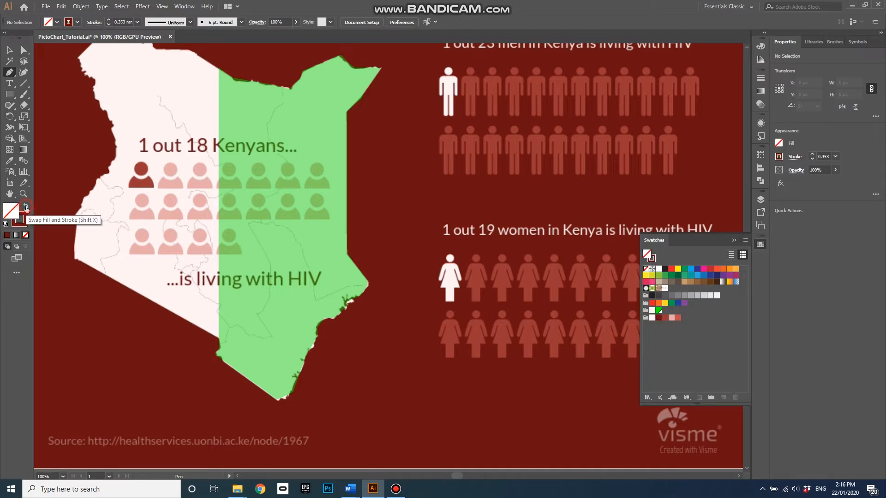
- Trace the internal border line from the map's southwest notch eastward and up to its corner below the second row of person icons
left_click(220, 343)
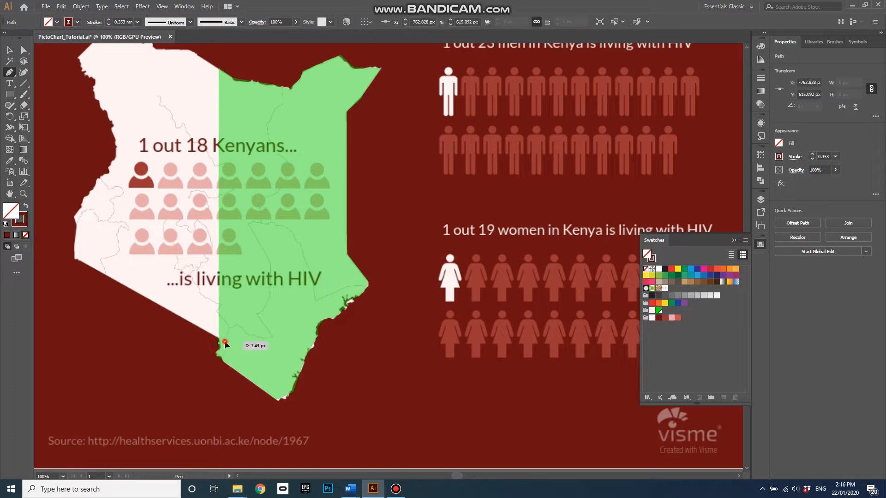
left_click(237, 325)
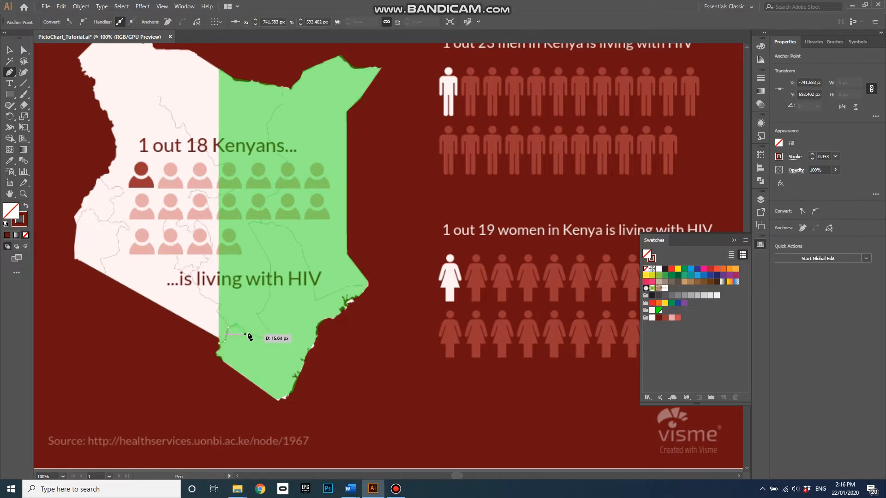
left_click(248, 334)
left_click(263, 339)
left_click(272, 334)
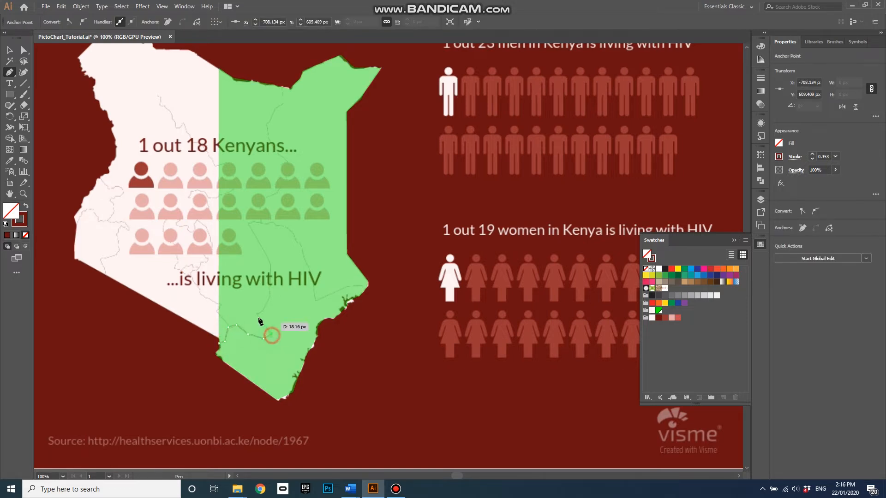
left_click(256, 314)
left_click(270, 291)
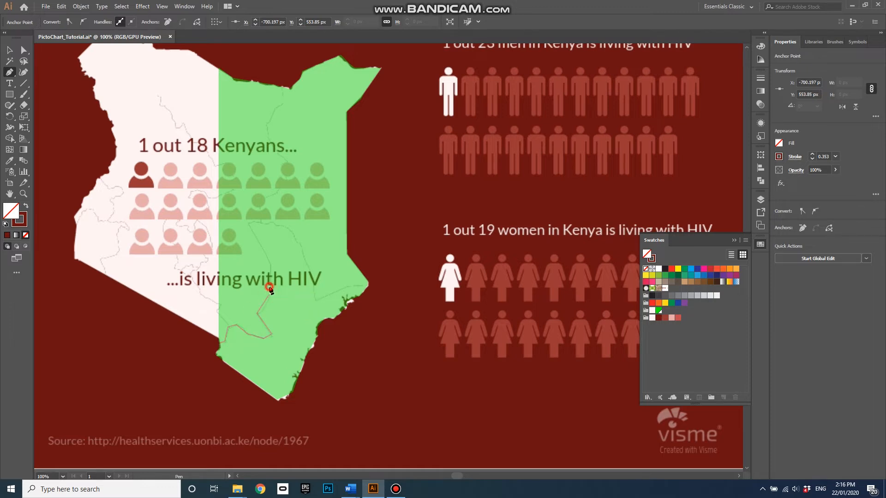
left_click(272, 261)
left_click(249, 223)
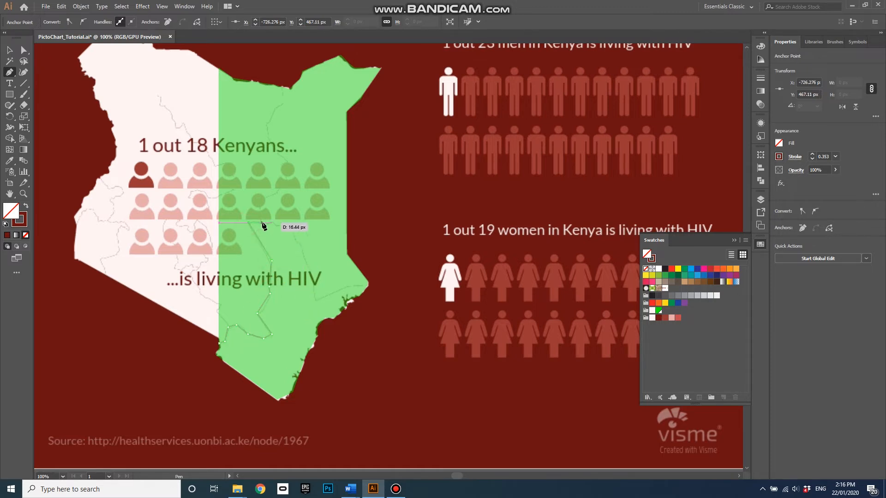
- Continue the internal border path through its bends up to the map's northern edge
left_click(262, 223)
left_click(262, 200)
left_click(275, 193)
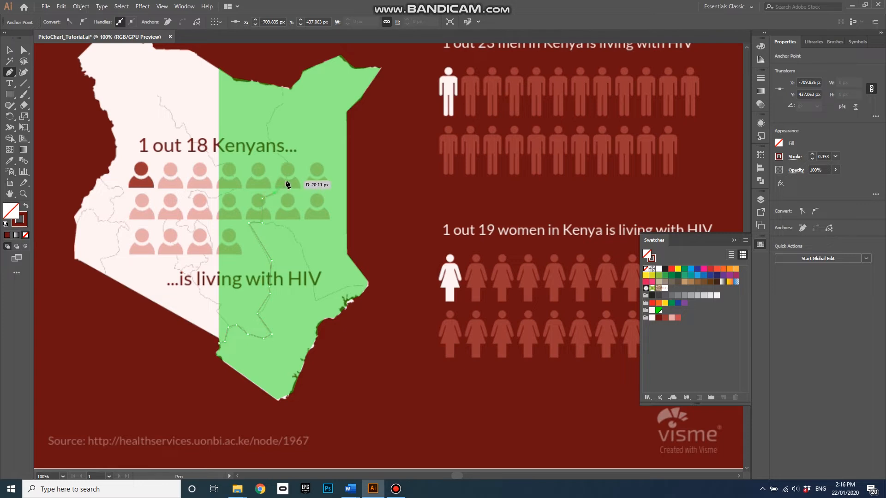
left_click(286, 181)
left_click(286, 163)
left_click(269, 141)
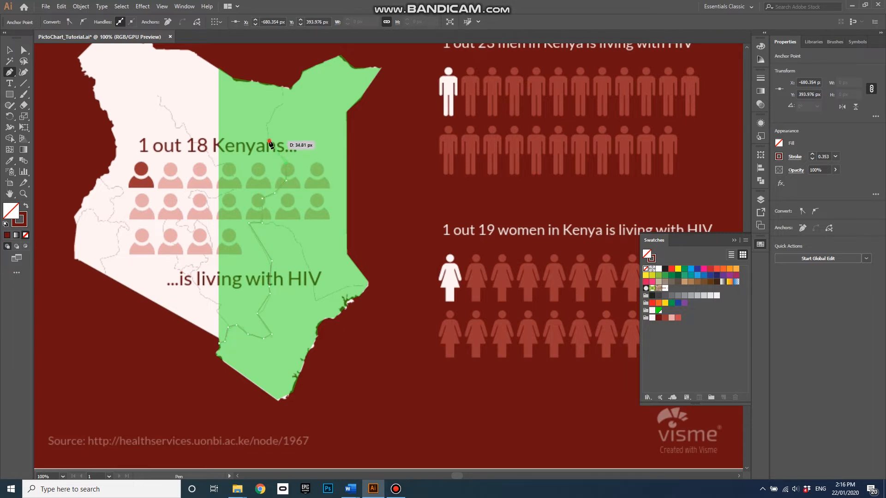
left_click(268, 125)
left_click(277, 107)
left_click(286, 100)
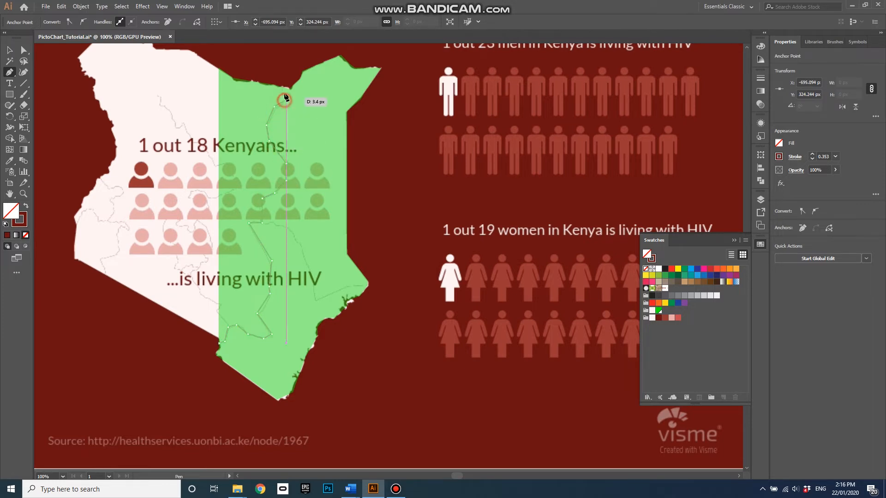
left_click(282, 87)
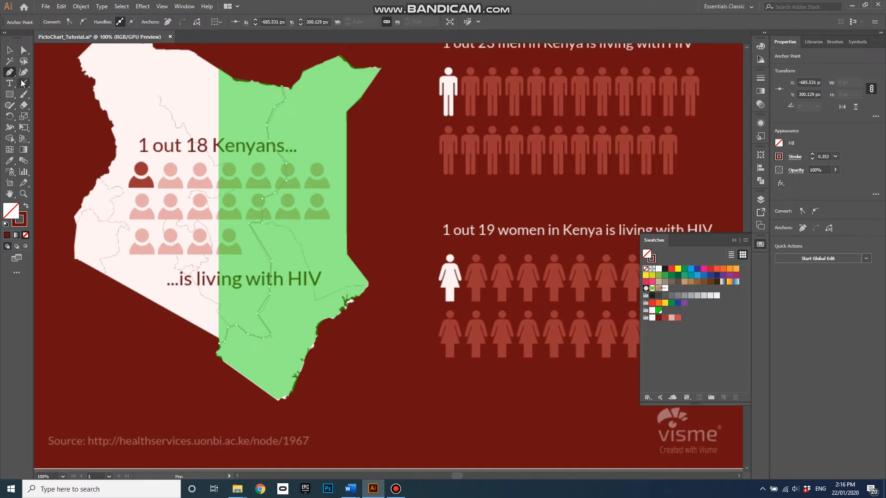
scroll(276, 231, "up", 1)
scroll(271, 253, "up", 3)
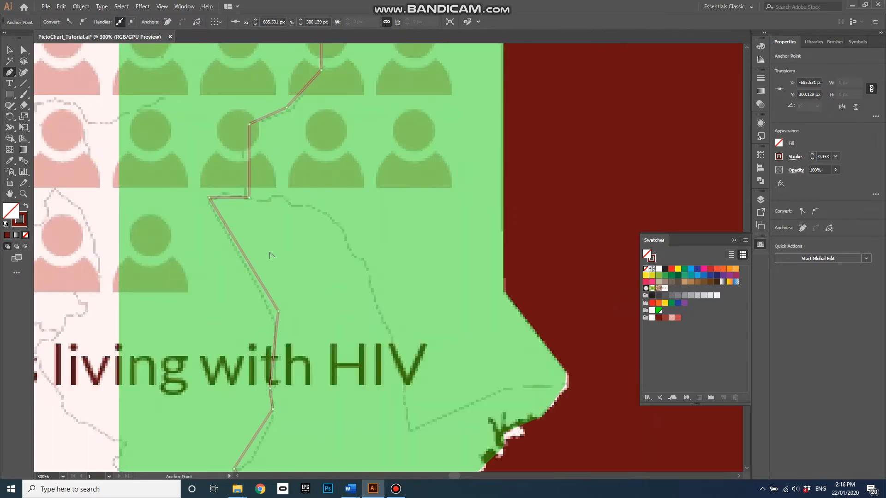
left_click(249, 199)
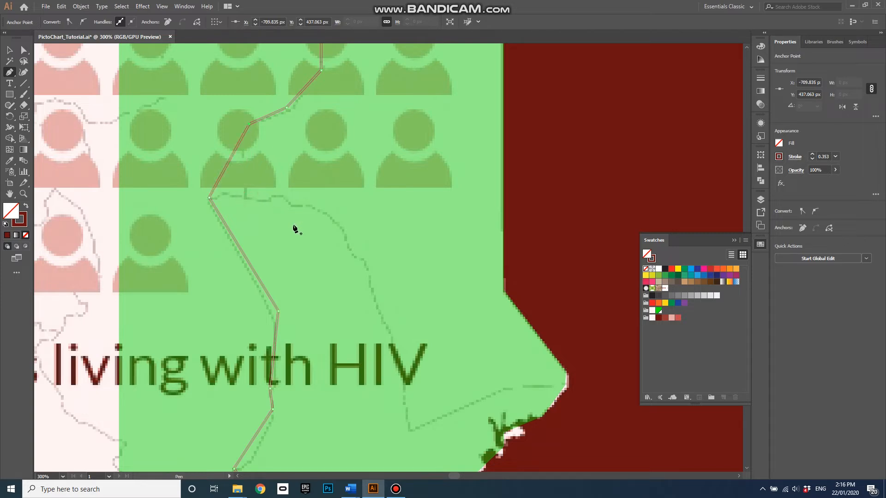
key("ctrl+z")
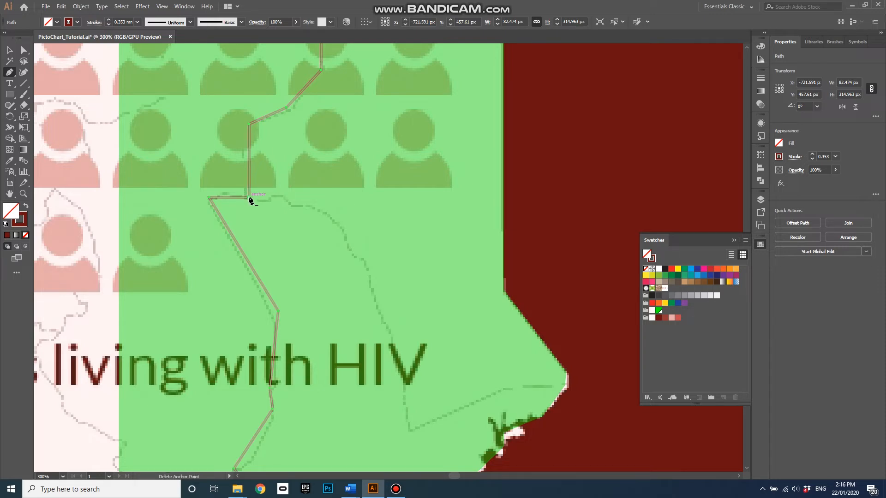
- Start tracing the second internal border from the map's east coast tip, southwest to its sharp corner and up along the curve
left_click(567, 386)
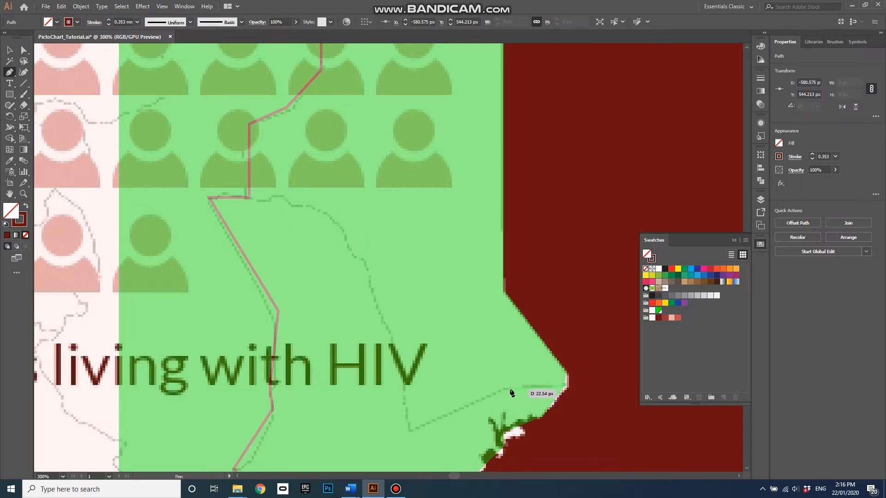
left_click(409, 429)
left_click(406, 381)
left_click(380, 315)
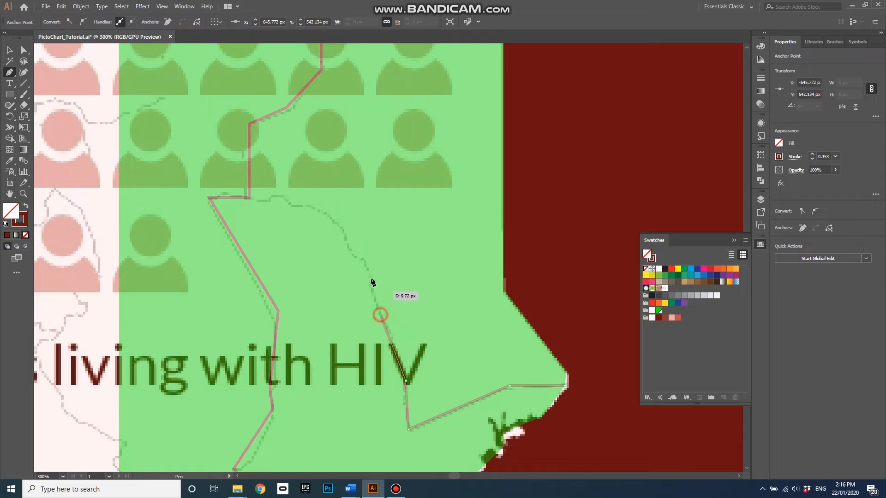
left_click(365, 263)
left_click(351, 253)
left_click(339, 227)
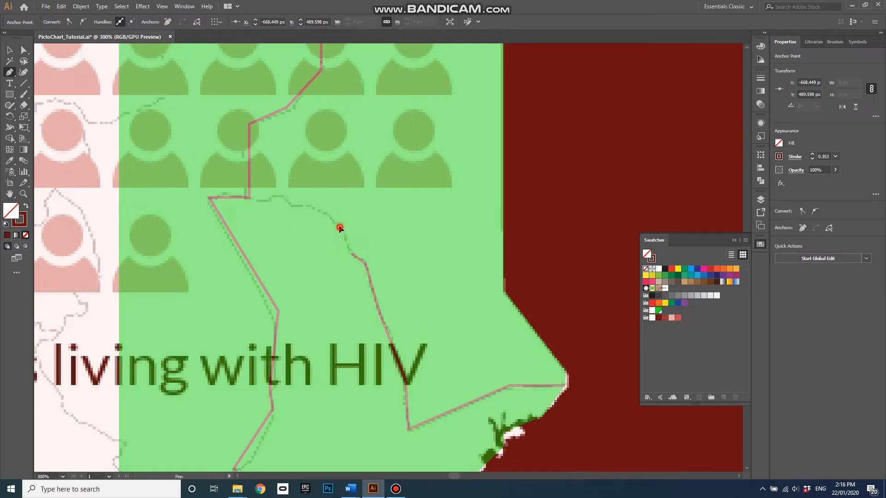
- Continue the second border path westward along its curve to meet the first border line, and deselect it
left_click(320, 210)
left_click(300, 203)
left_click(287, 201)
left_click(272, 194)
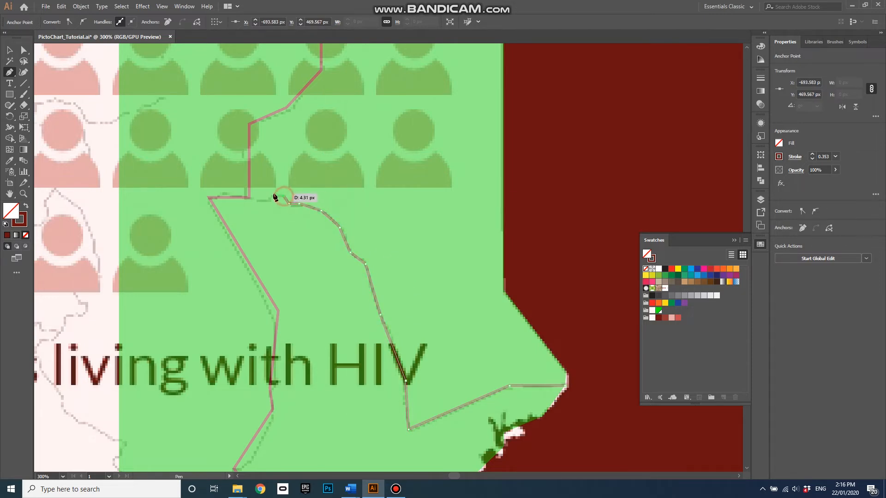
left_click(249, 199)
scroll(285, 276, "down", 3, "alt")
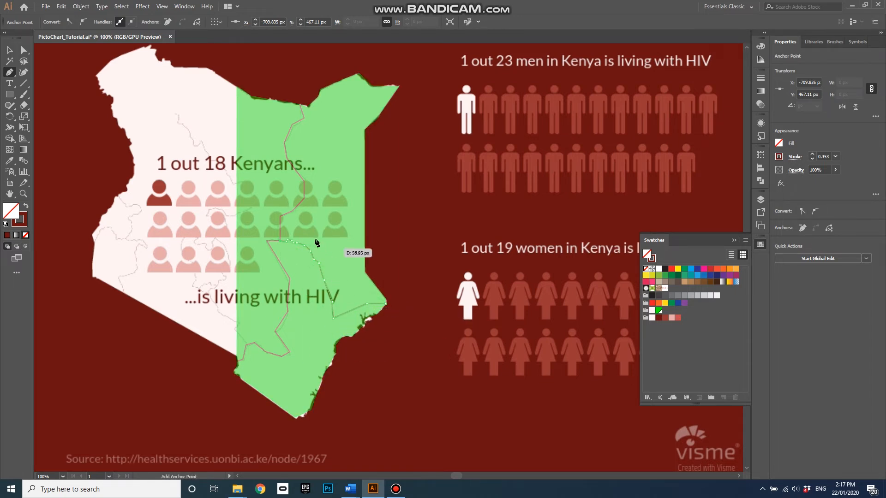
left_click(10, 49)
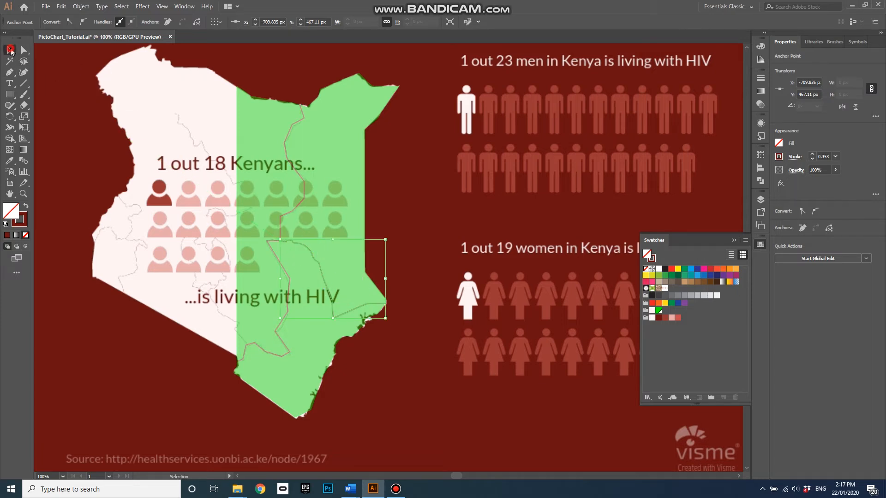
left_click(183, 96)
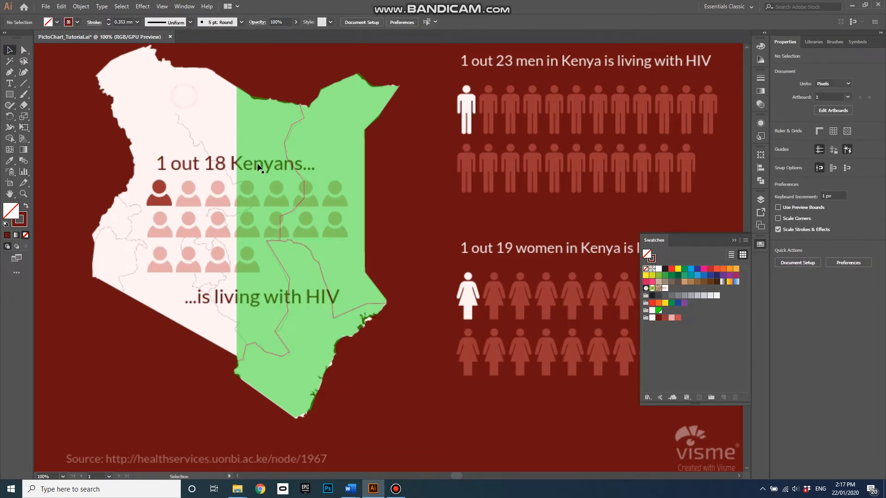
- Select the traced half map with its border lines and move it onto the artboard beside the green woman figure
left_click(381, 332)
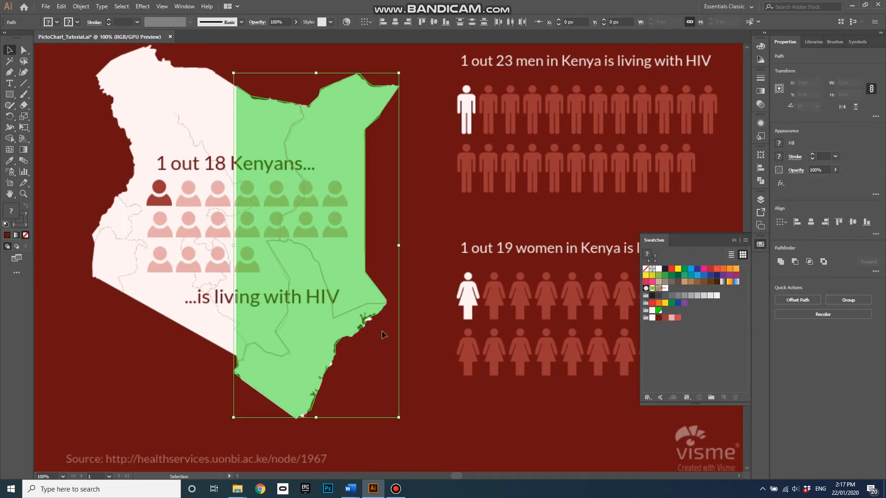
scroll(281, 285, "down", 4)
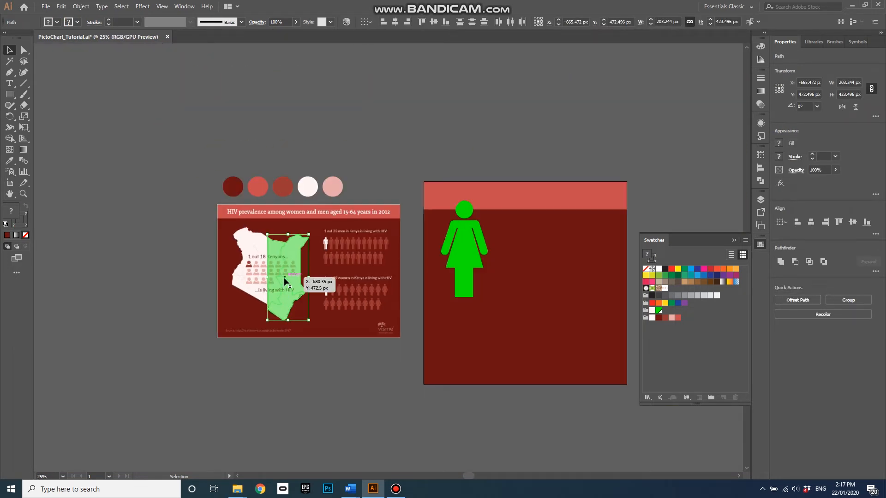
left_click_drag(285, 283, 541, 285)
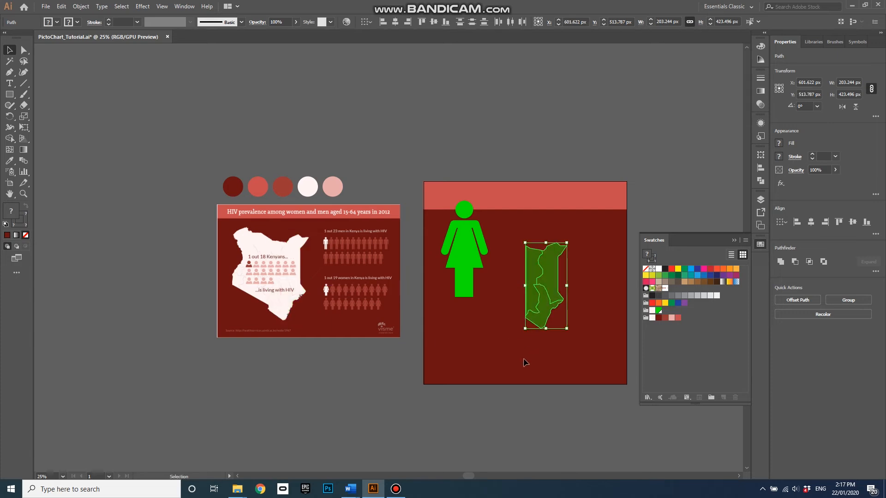
- Target the whole Layer 3 and set its opacity to 100%
scroll(573, 299, "up", 2)
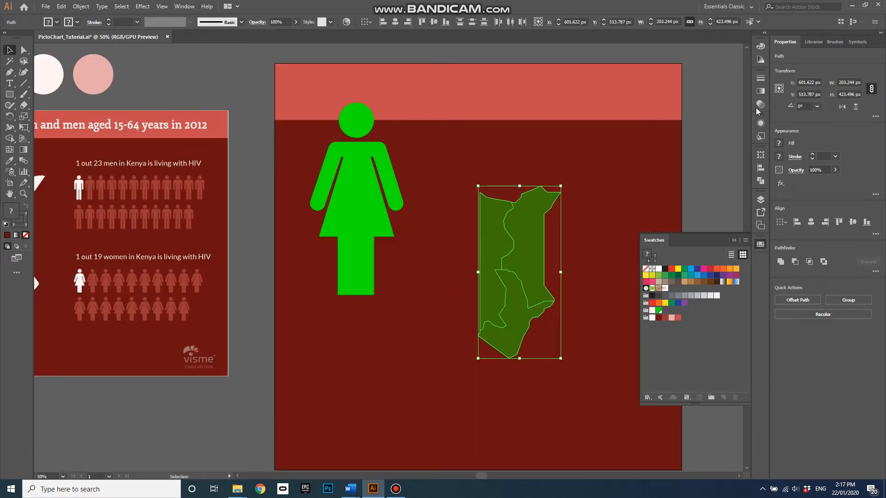
left_click(760, 200)
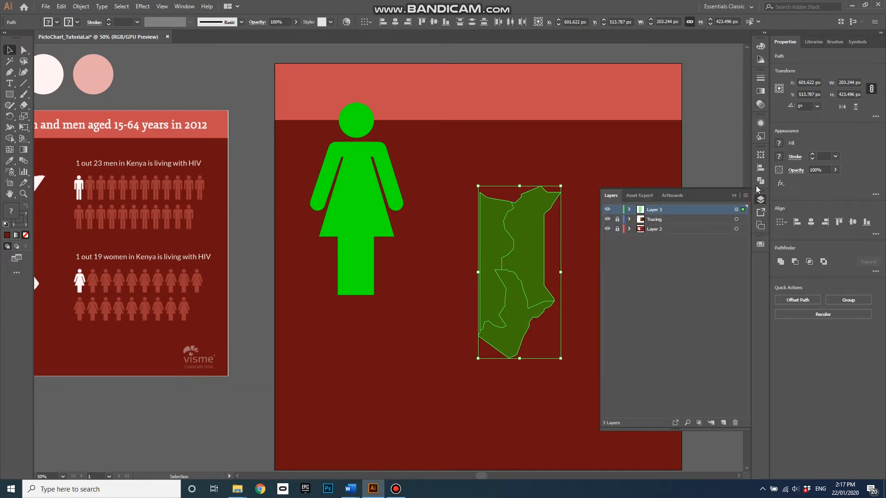
left_click(736, 210)
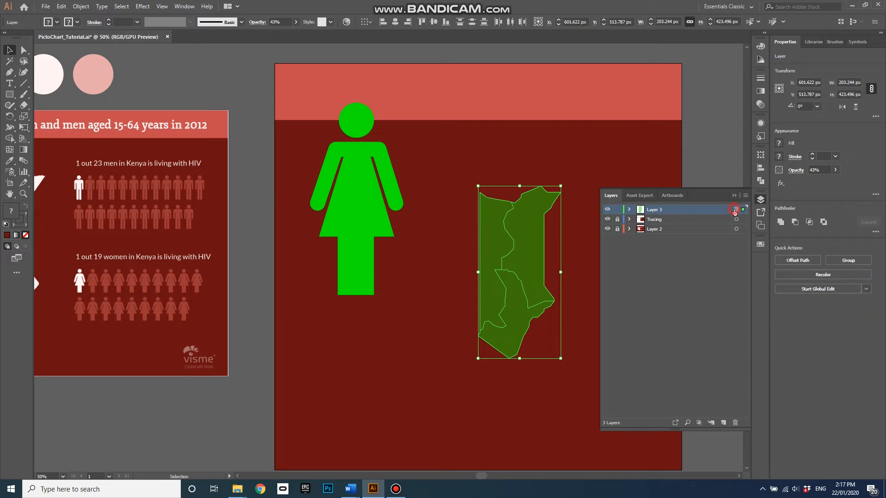
left_click(761, 105)
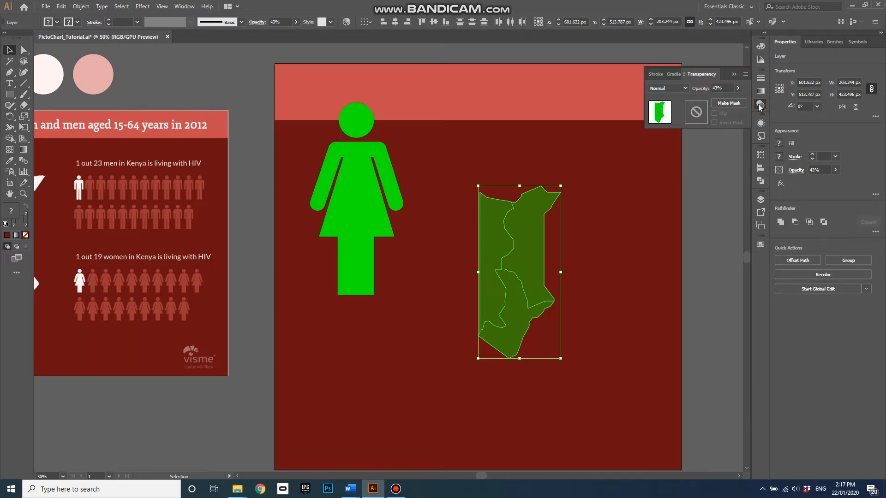
left_click(738, 88)
left_click_drag(722, 103, 749, 107)
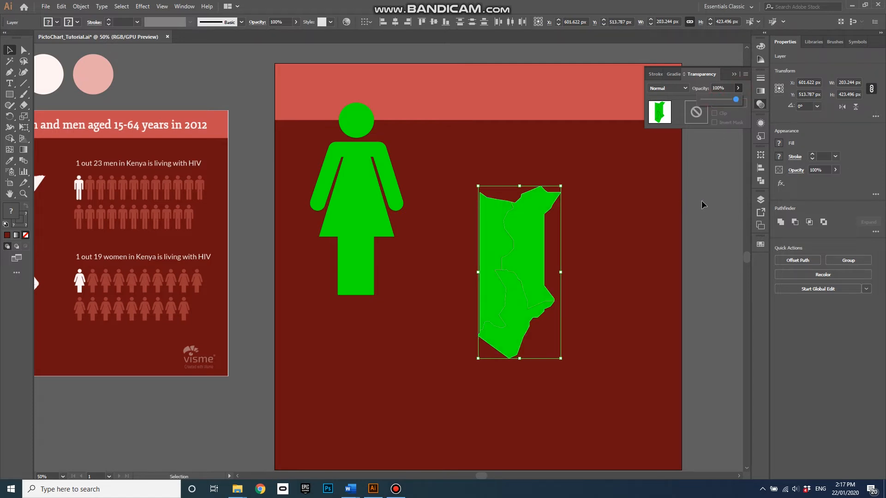
- Bring up the color swatches and clear the selection of the traced map artwork
left_click(760, 244)
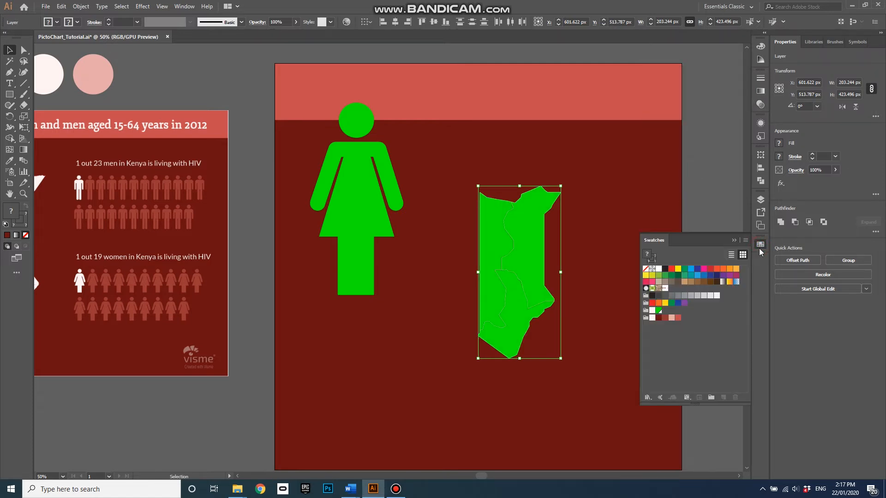
left_click(533, 248)
left_click(595, 217)
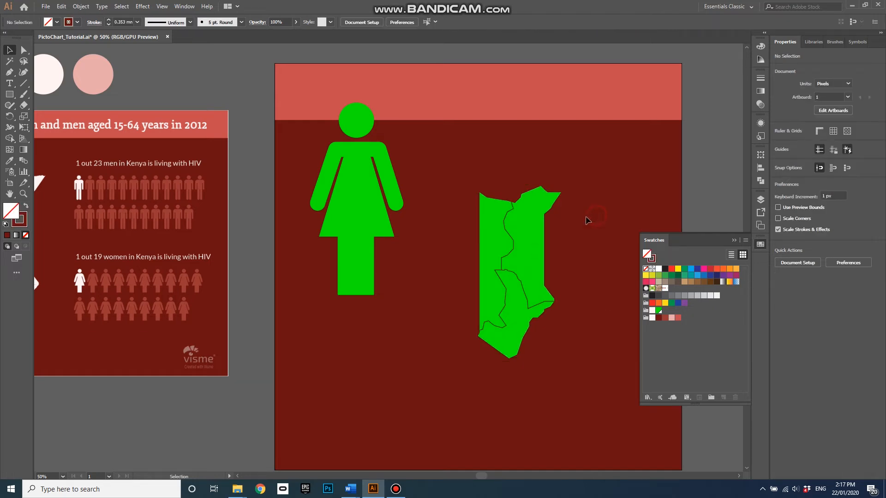
- Fill the traced half map shape with the off-white R=255 G=243 B=243 swatch
left_click(538, 228)
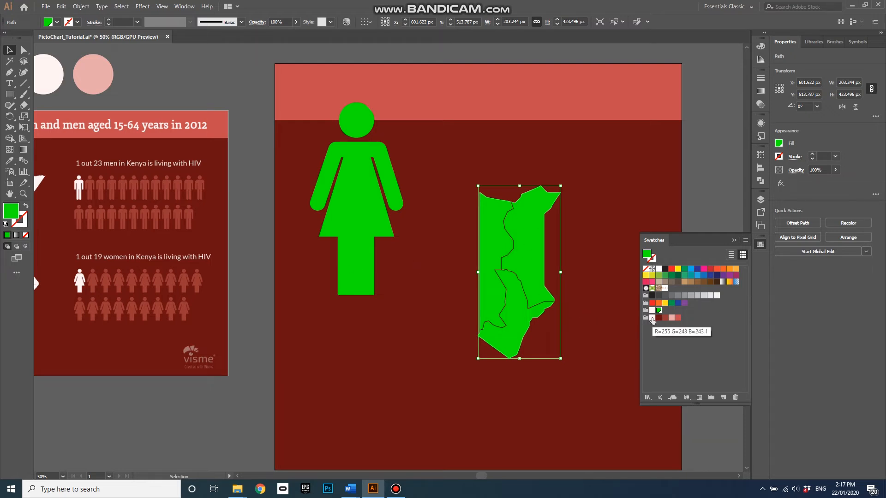
left_click(652, 318)
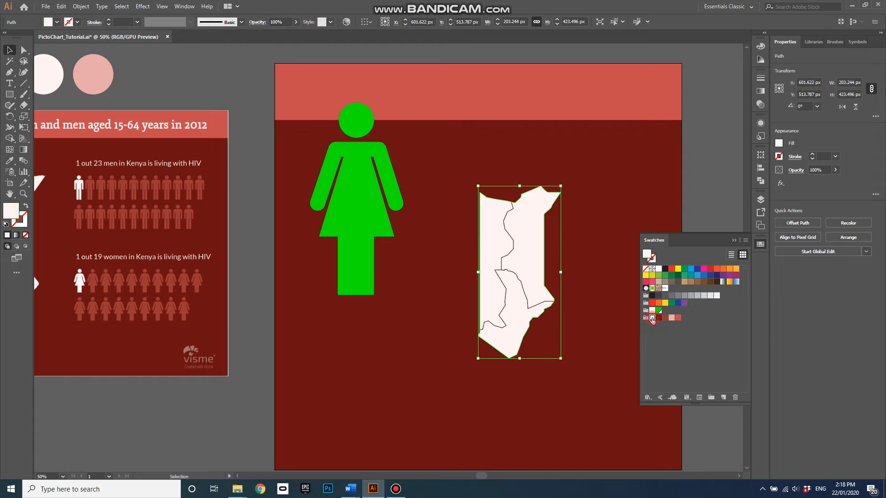
- Give the map's internal border lines a pink R=230 G=172 B=170 stroke with no fill
left_click(519, 280)
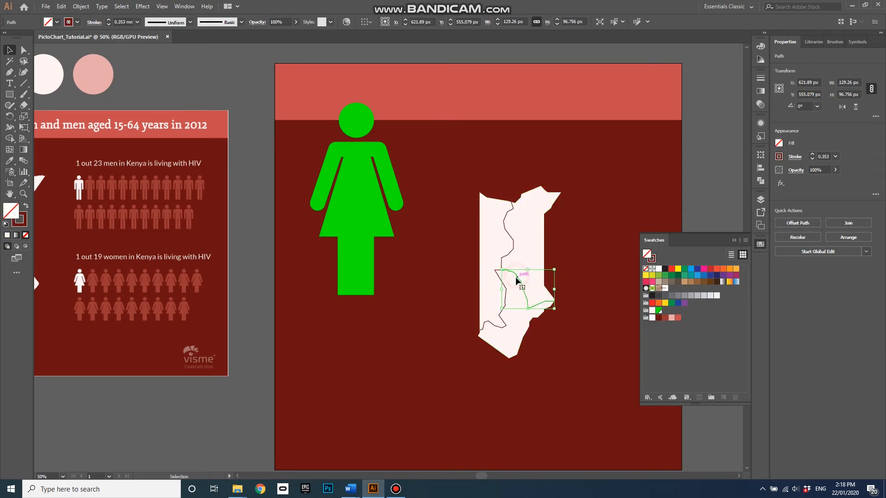
left_click(514, 243, "shift")
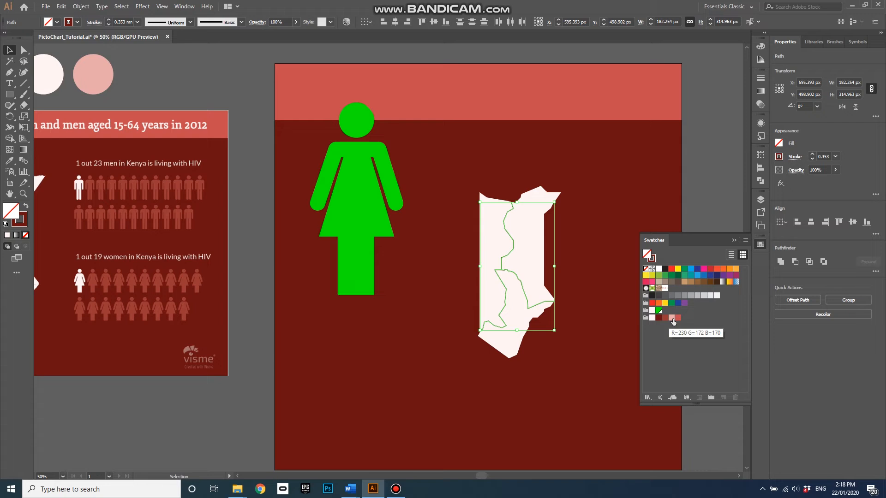
left_click(671, 318)
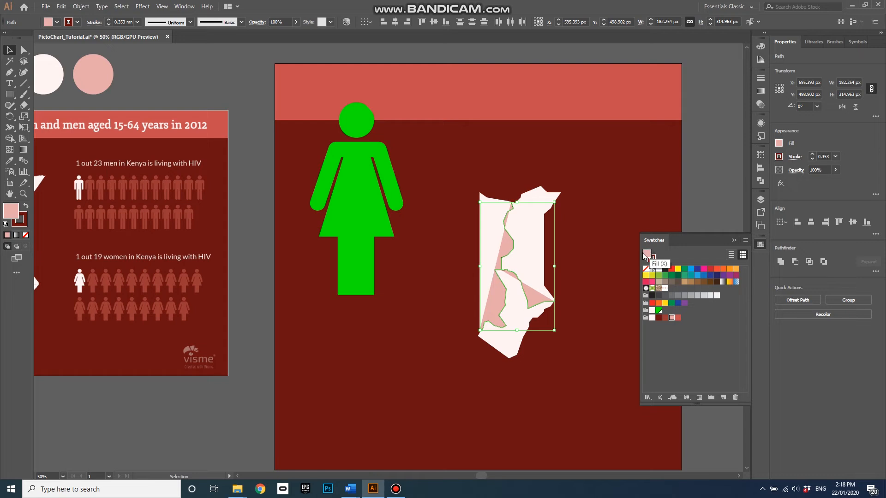
key("slash")
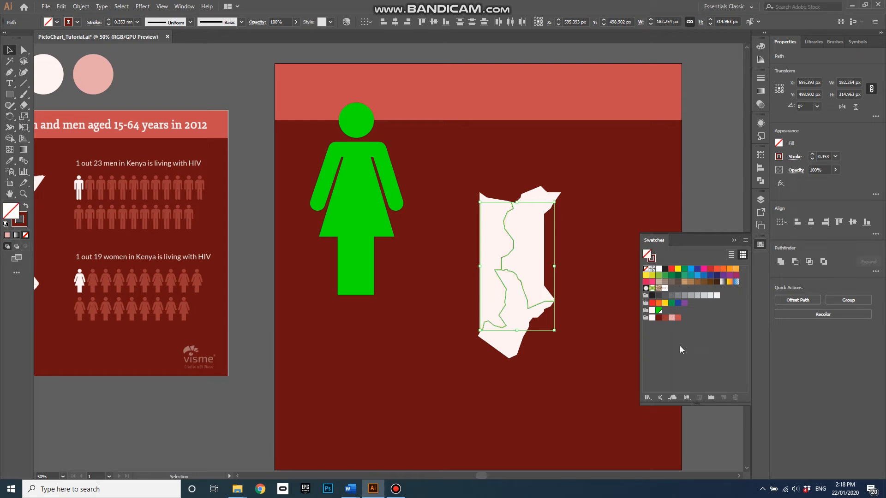
left_click(652, 258)
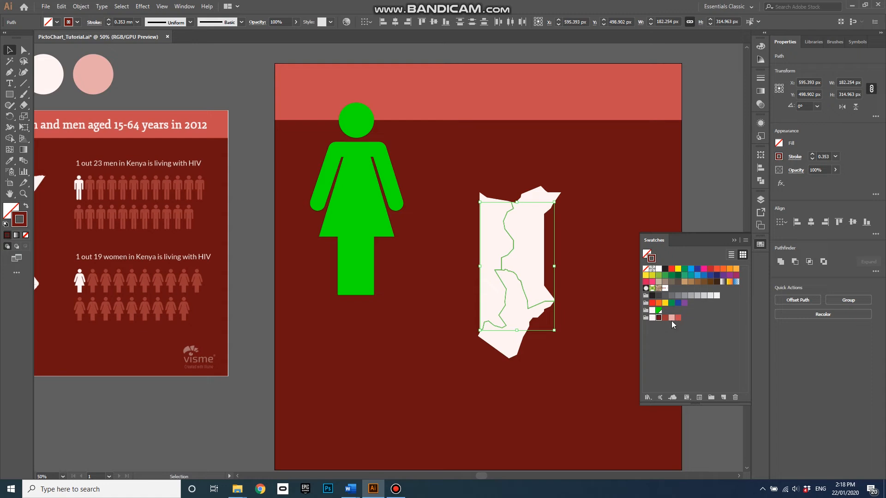
left_click(648, 254)
left_click(653, 258)
left_click(671, 318)
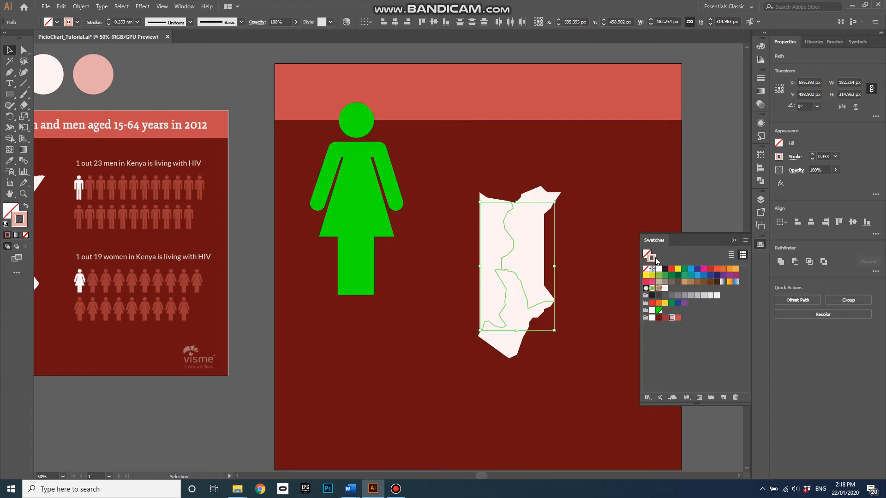
- Set the stroke weight of the internal border lines to 1 mm and deselect them
left_click(734, 240)
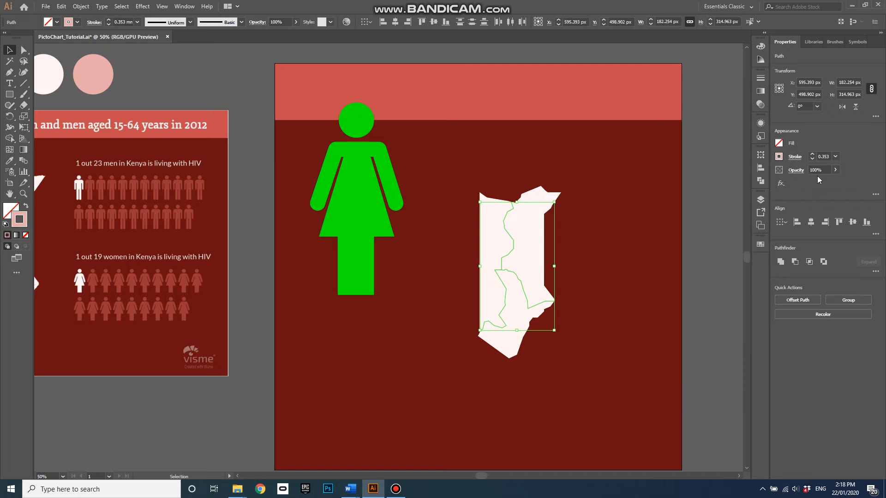
left_click(812, 154)
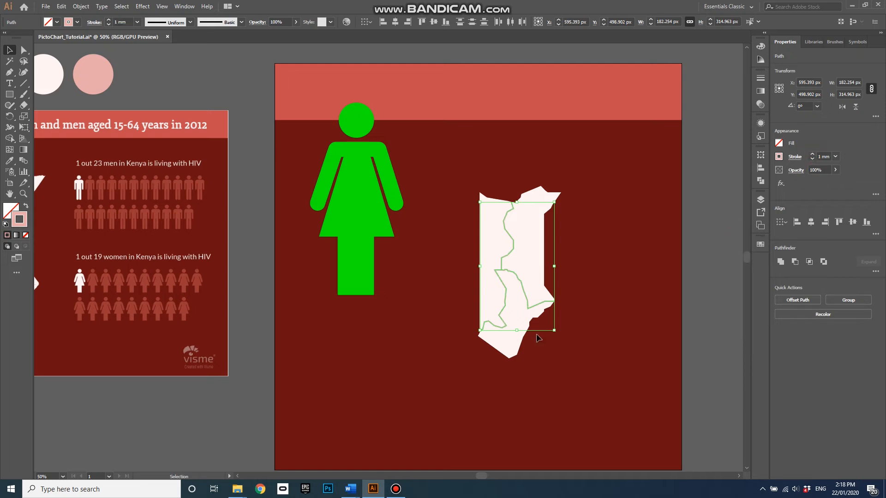
left_click(593, 318)
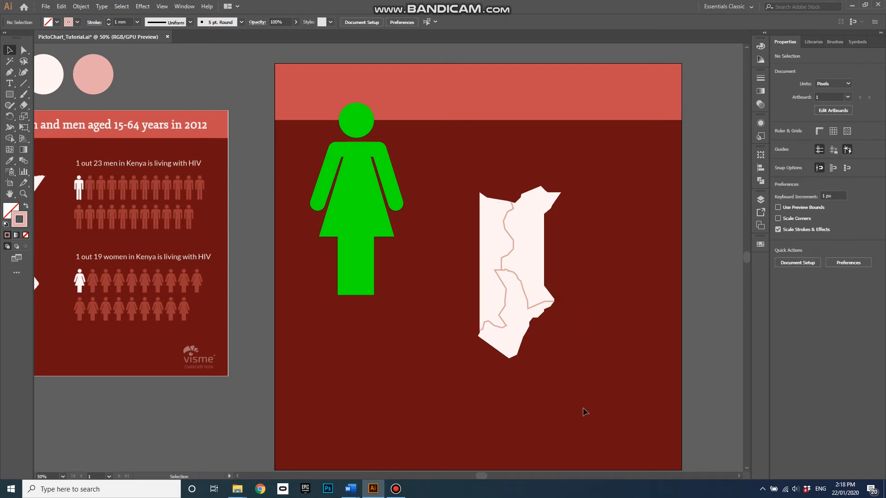
- Group the half map shape with its internal border lines and deselect the group
left_click_drag(583, 391, 461, 174)
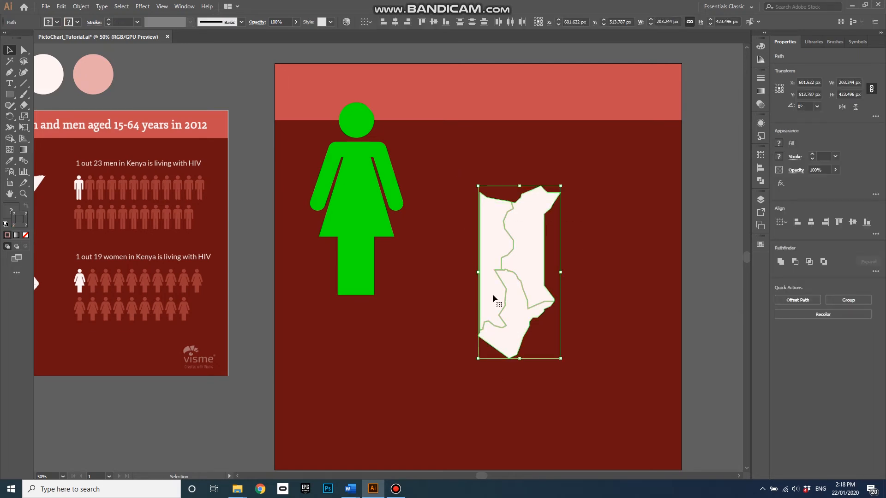
key("ctrl+g")
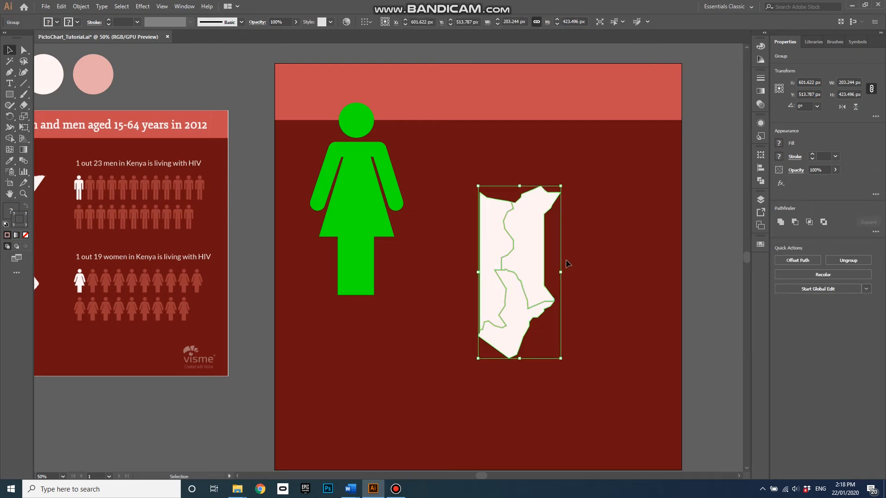
left_click(603, 262)
- Reposition the map group beside the green woman figure, at about X 486 px, Y 541 px
left_click_drag(537, 275, 407, 199)
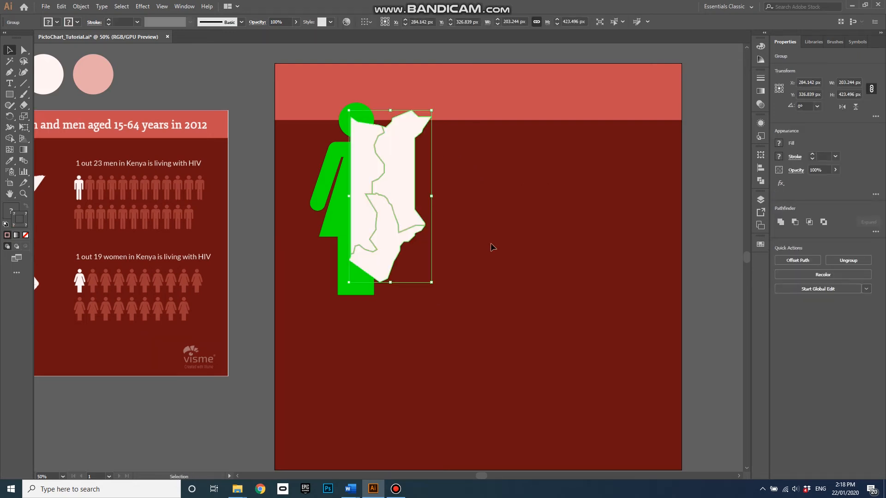
scroll(540, 293, "up", 2)
left_click_drag(392, 231, 401, 203)
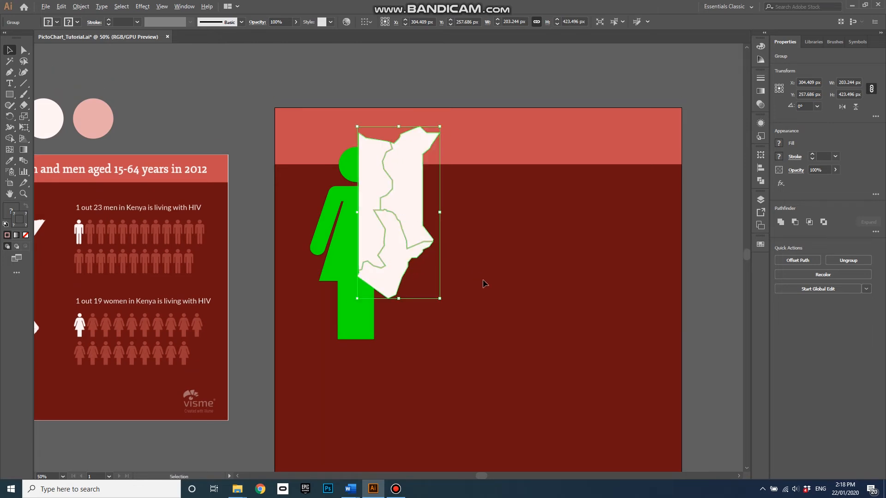
scroll(483, 280, "down", 2)
left_click_drag(444, 238, 483, 298)
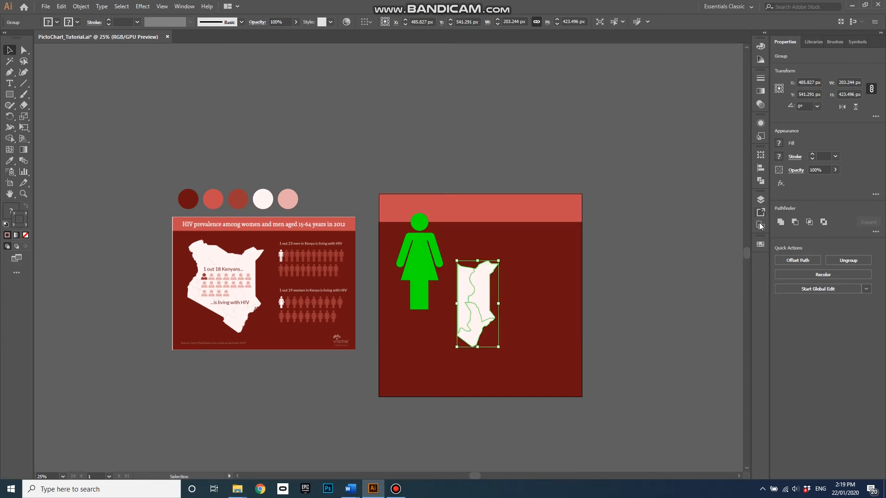
- Move Layer 3 below the Tracing layer in the stacking order and deselect the map group
left_click(761, 200)
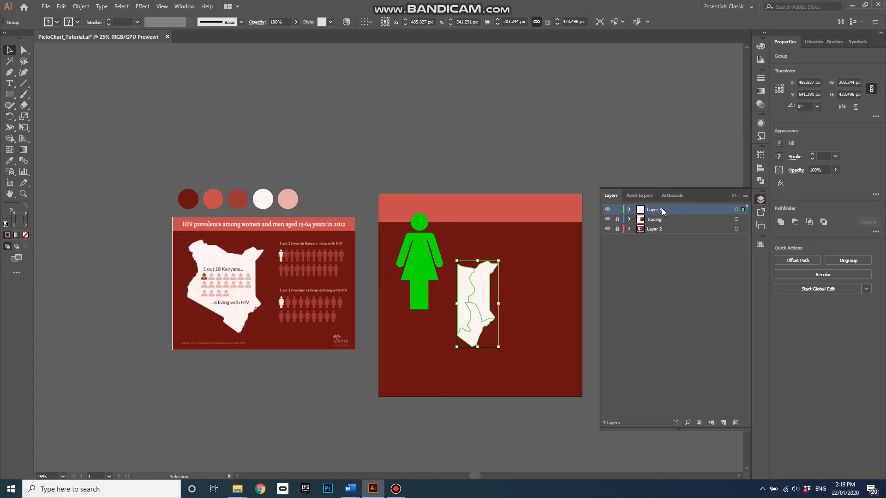
left_click_drag(663, 210, 664, 225)
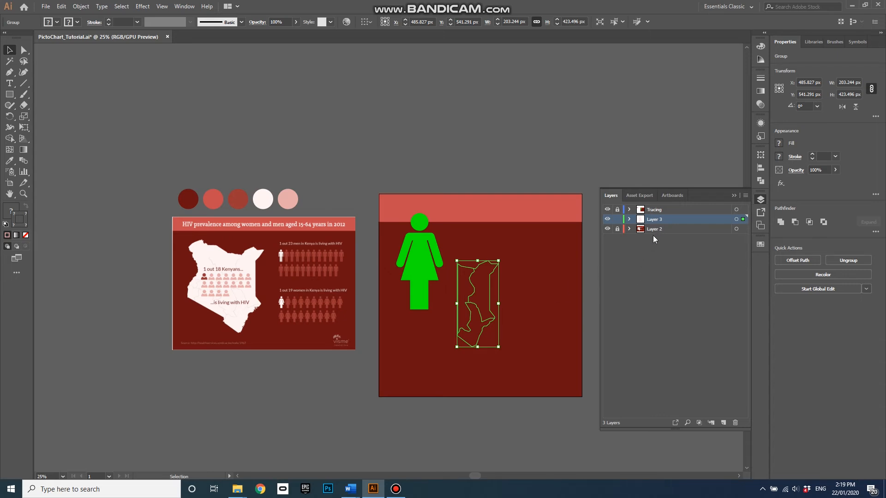
left_click(535, 281)
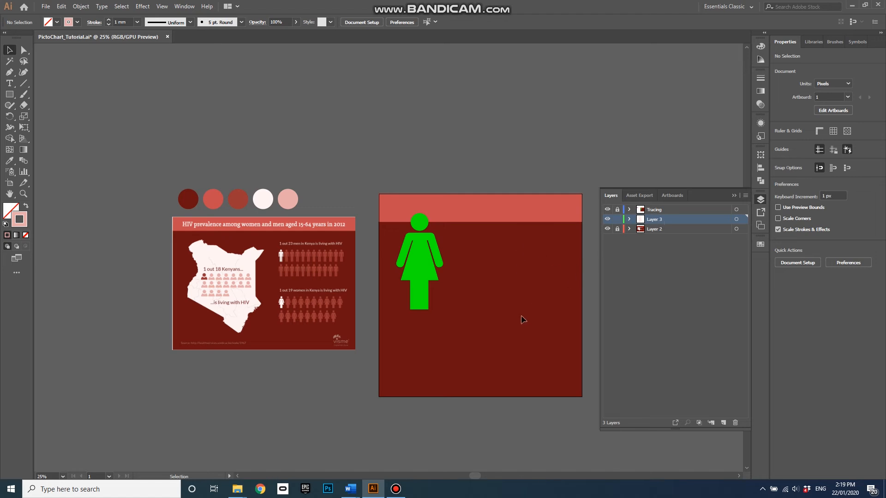
- Expand the Tracing layer and try to select its two background rectangles
left_click(630, 210)
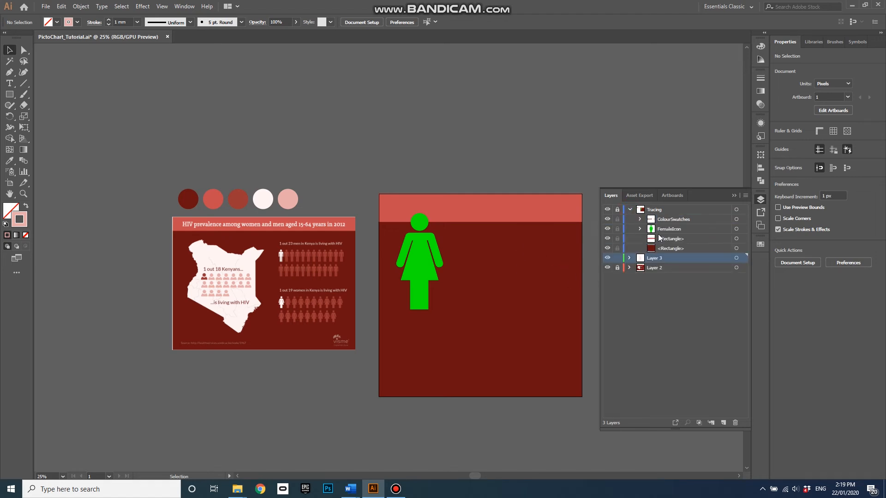
left_click(669, 249)
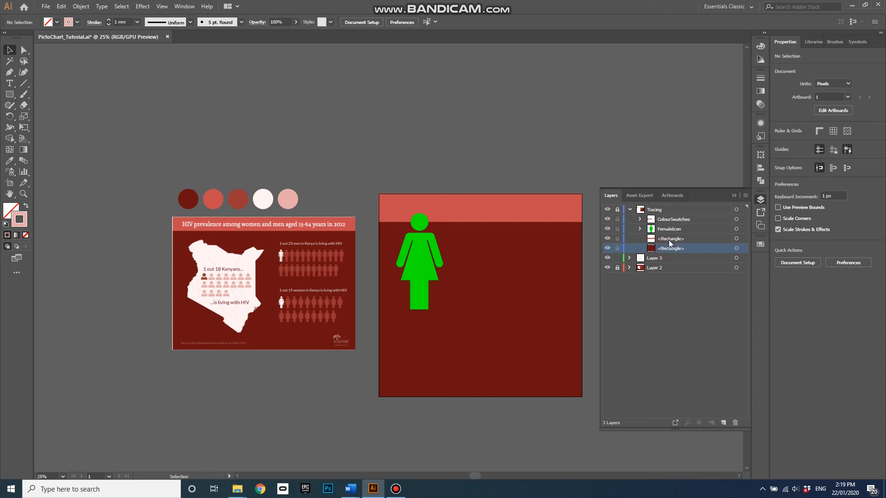
left_click(669, 240, "shift")
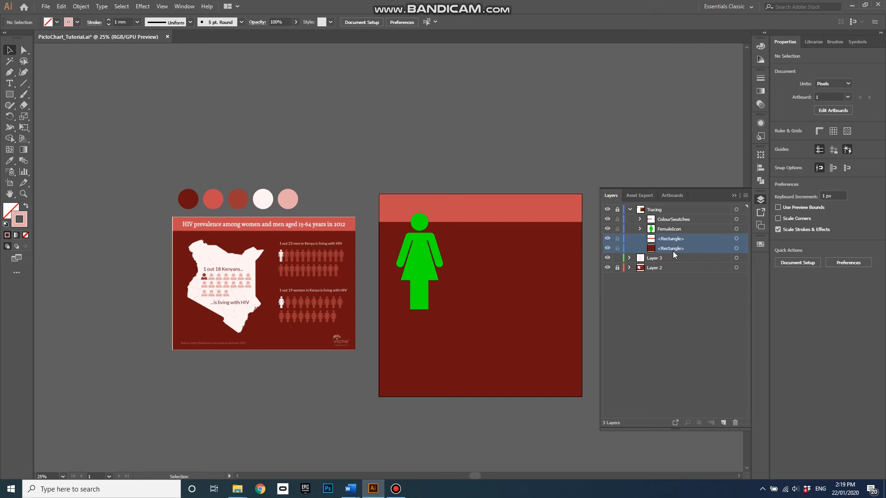
left_click(736, 237)
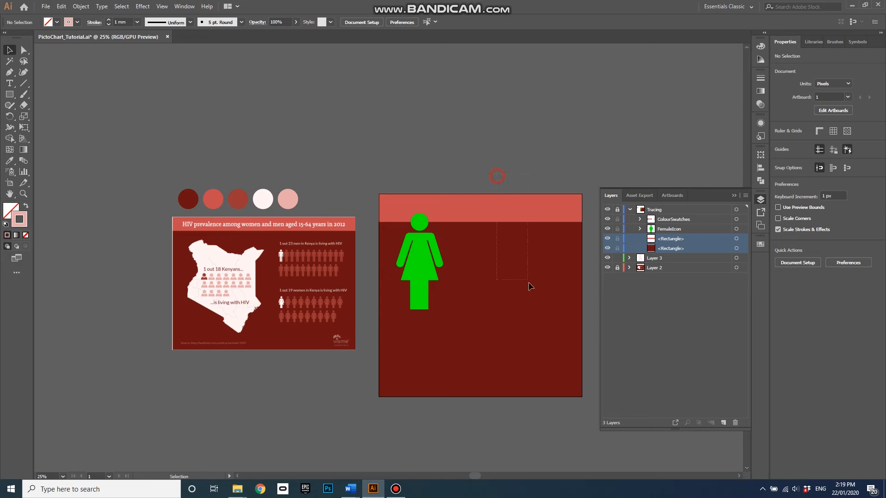
left_click_drag(530, 286, 532, 295)
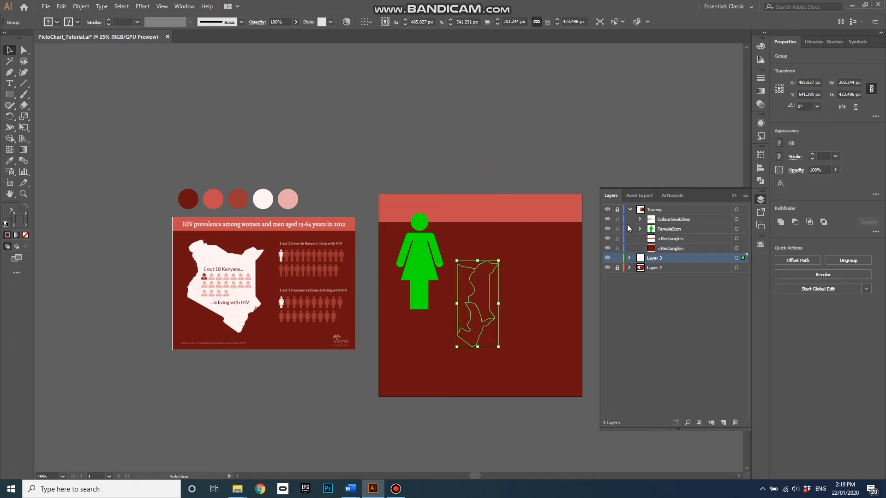
- Unlock the Tracing layer and cut its two background rectangles from the artboard
left_click(617, 210)
left_click_drag(515, 178, 547, 267)
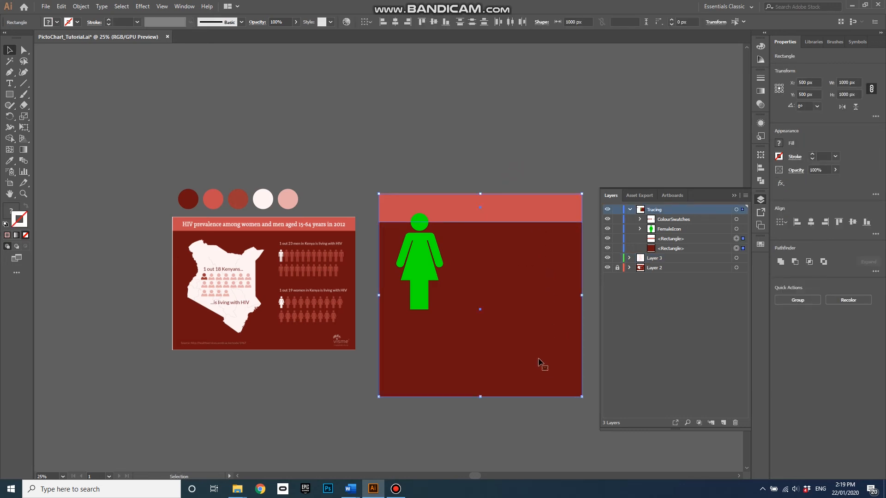
key("Delete")
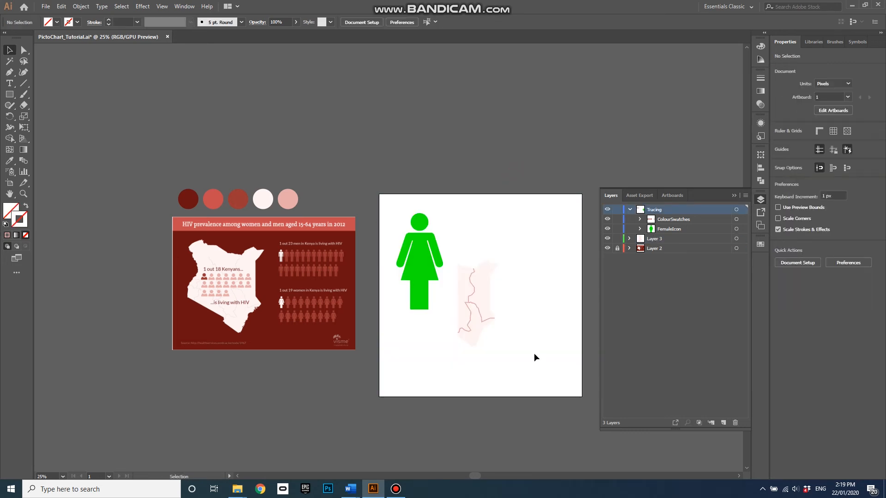
- Paste the two background rectangles in place on the unlocked Layer 2, and lock that layer again
left_click(660, 249)
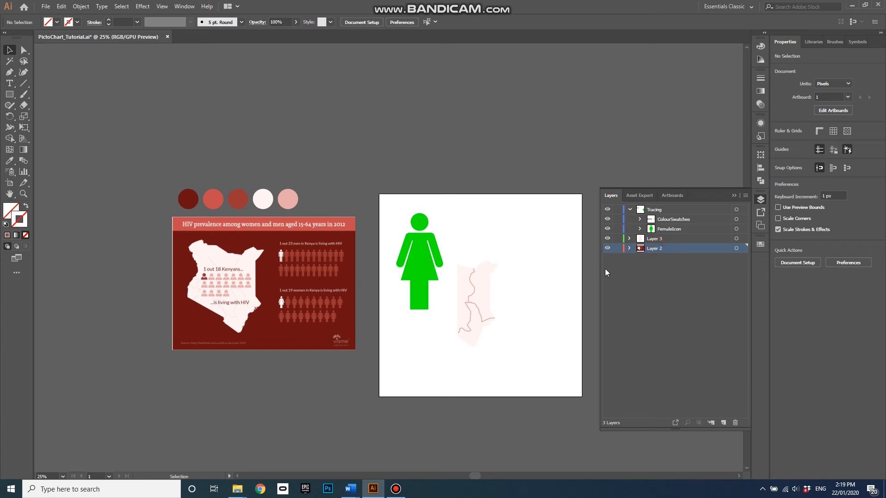
key("ctrl+shift+v")
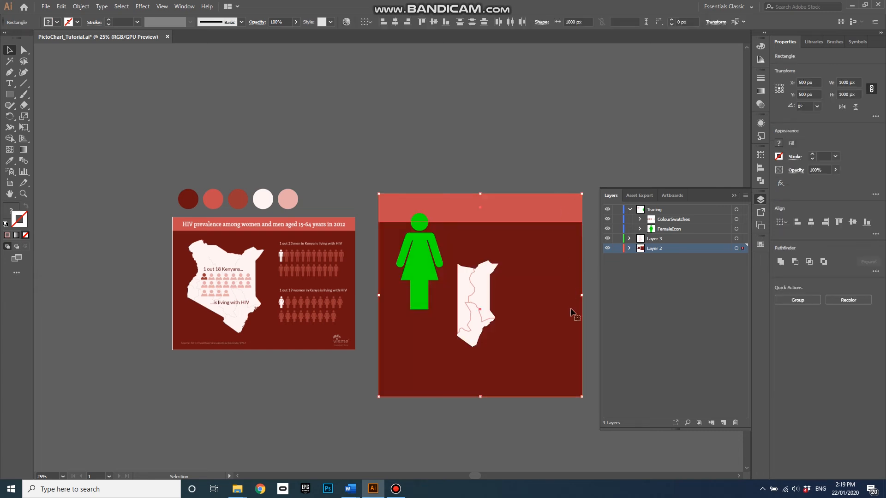
left_click(630, 248)
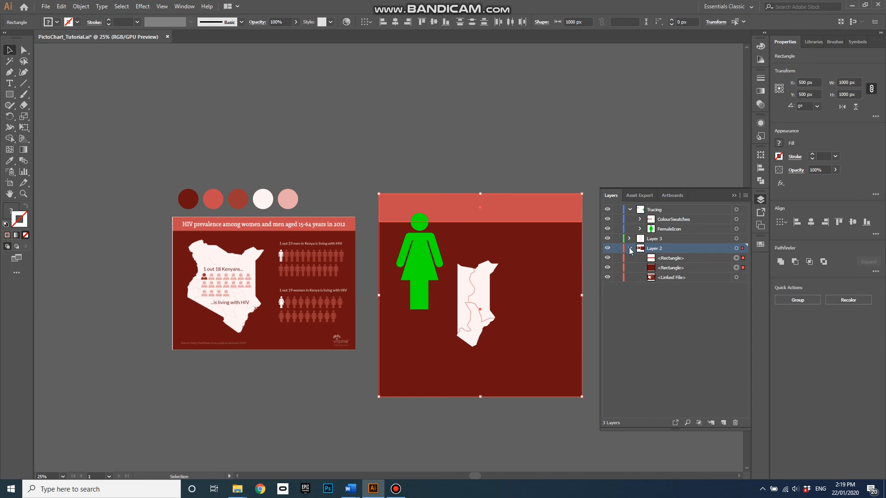
left_click(630, 248)
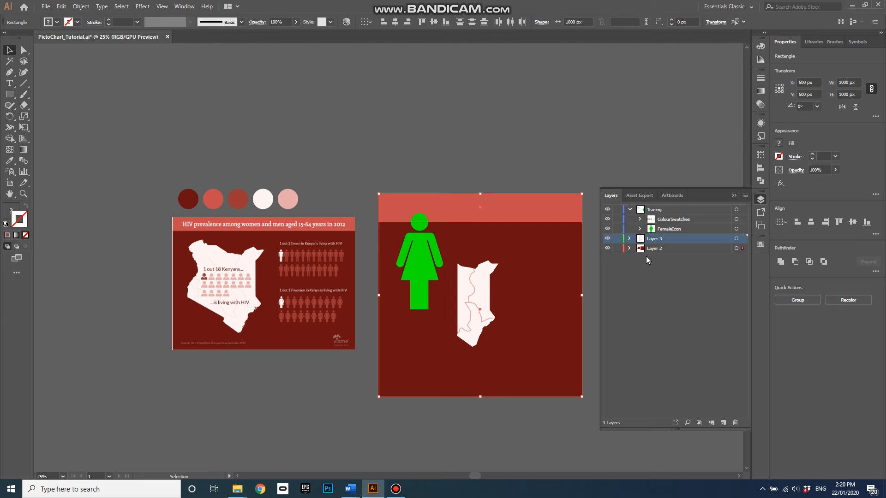
left_click(618, 249)
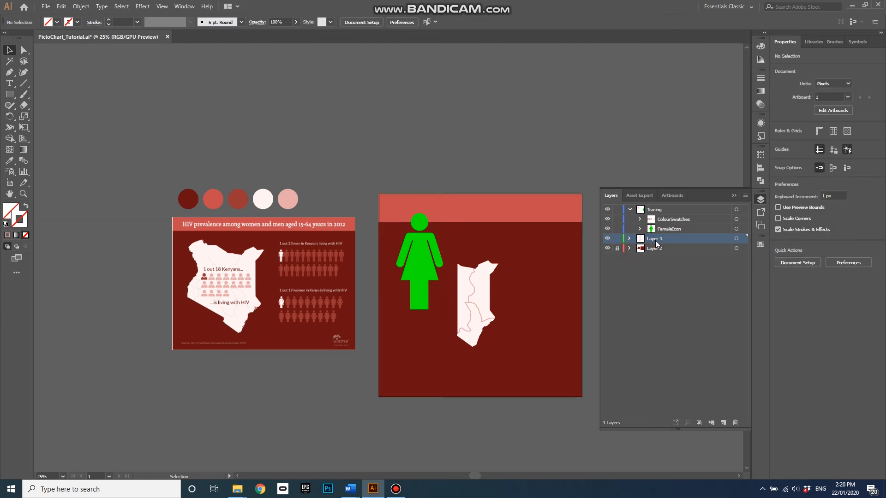
- Enlarge the map group to about 745 px high and stretch it to about 810 px wide across the artboard
left_click(480, 293)
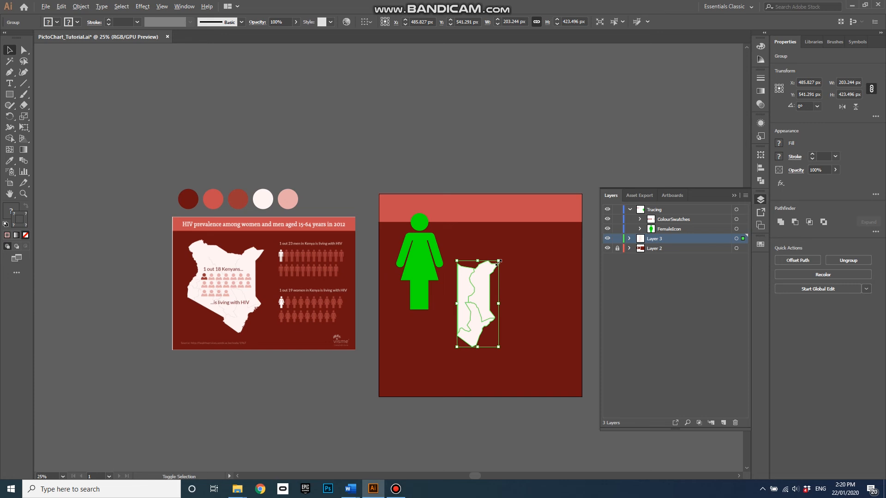
left_click_drag(498, 262, 541, 228)
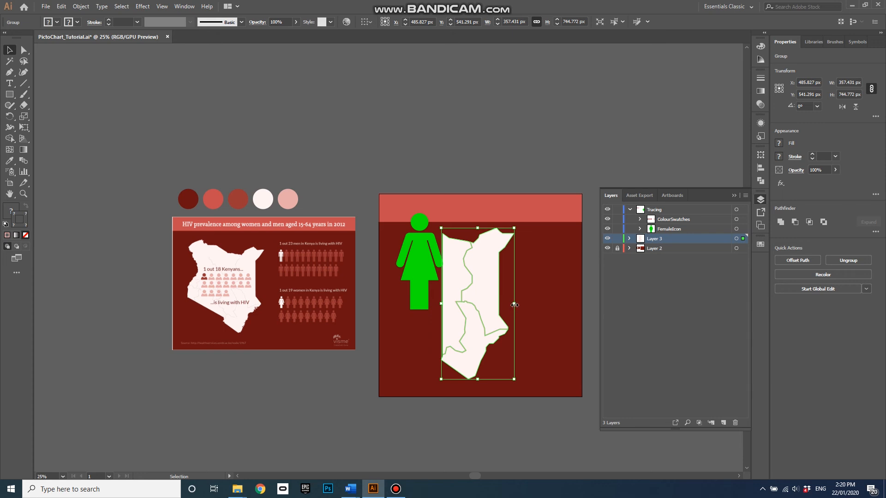
left_click_drag(514, 304, 564, 304)
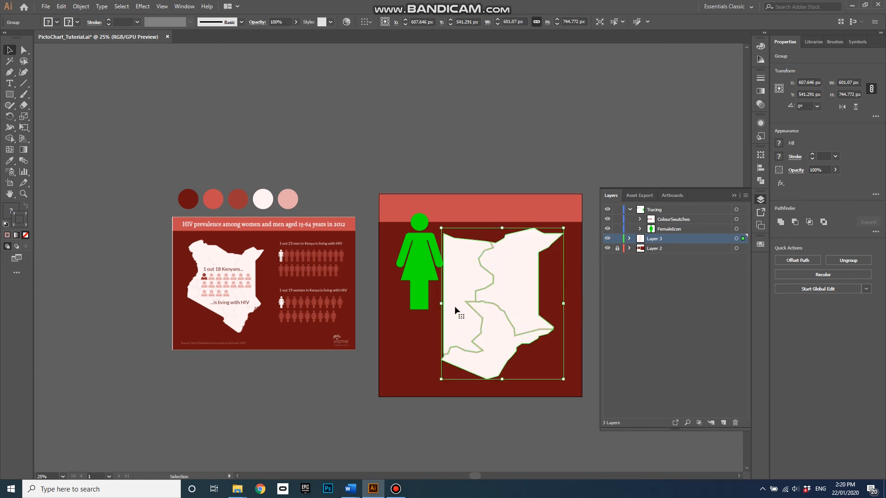
left_click_drag(442, 304, 399, 303)
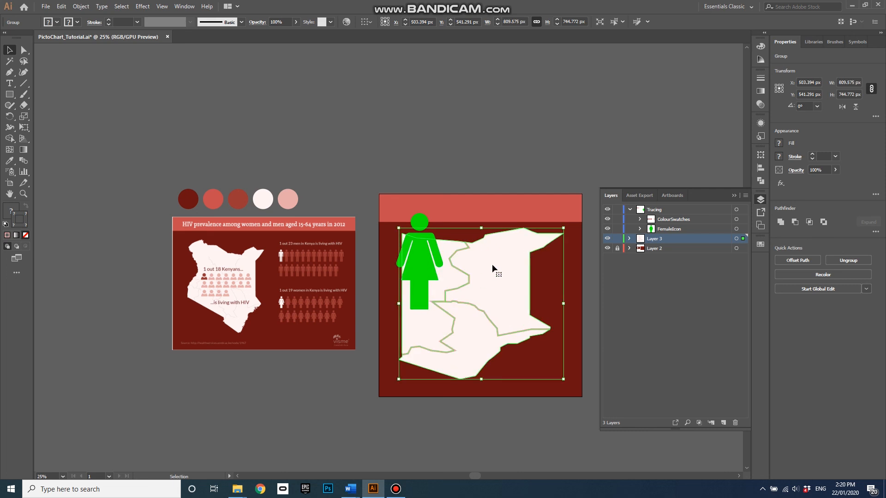
- Stretch the map group to about 870 px high, and shrink the green female icon to about 31 × 65 px over the map's upper part
left_click_drag(482, 227, 482, 203)
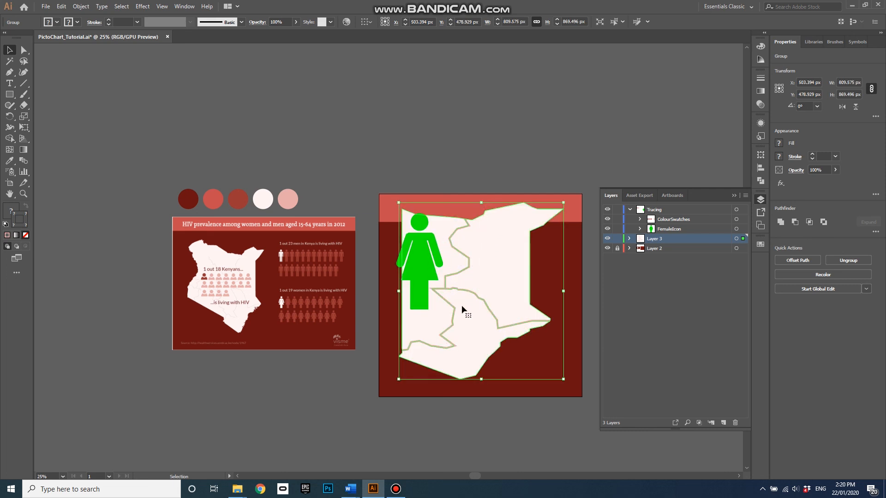
left_click(422, 262)
left_click_drag(423, 265, 500, 250)
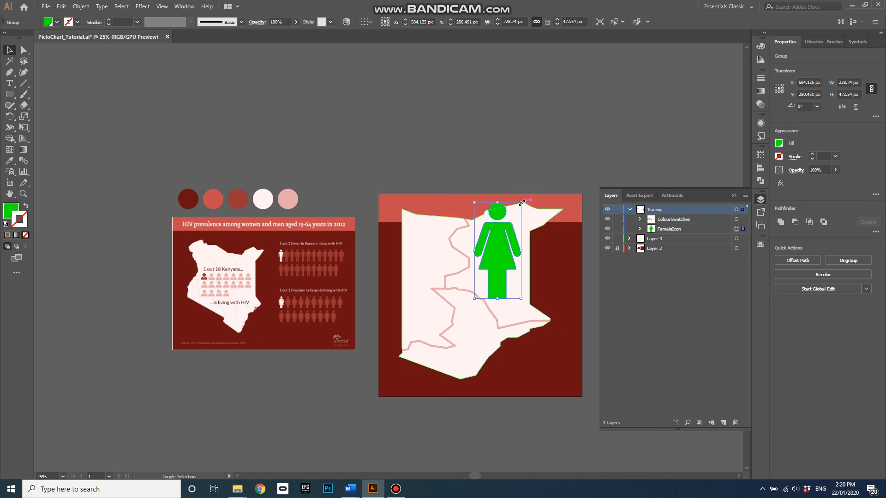
left_click_drag(523, 202, 492, 226)
key("ctrl+equal")
key("ctrl+equal")
key("ctrl+equal")
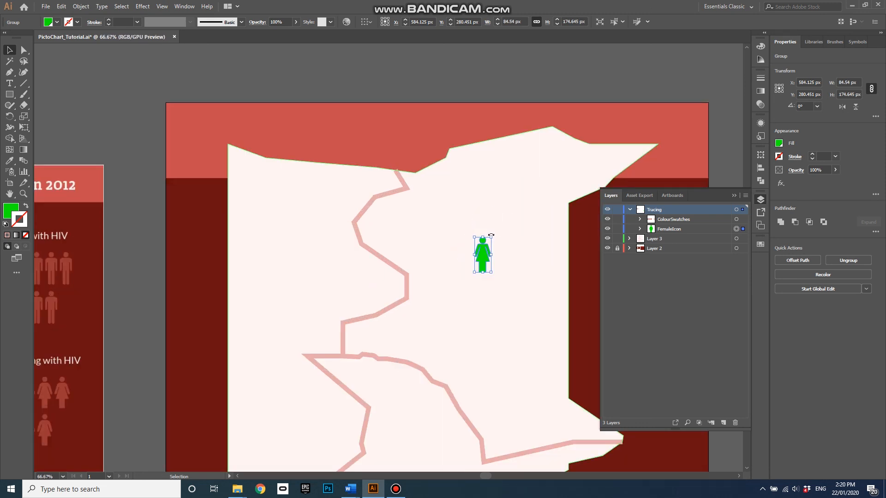
- Duplicate the small female icon horizontally at intervals of about 41 px to form a row of six on the map's upper part
left_click_drag(483, 256, 455, 239)
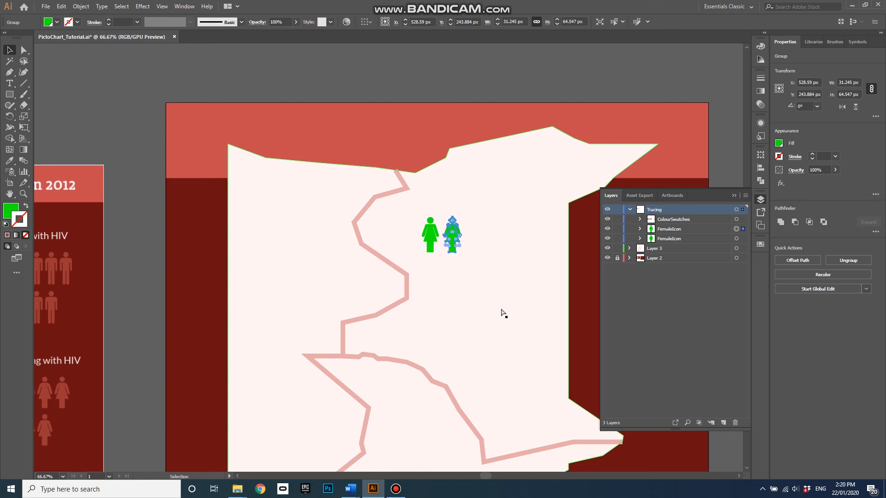
key("ctrl+d")
key("ctrl+d")
key("ctrl+d")
key("ctrl+d")
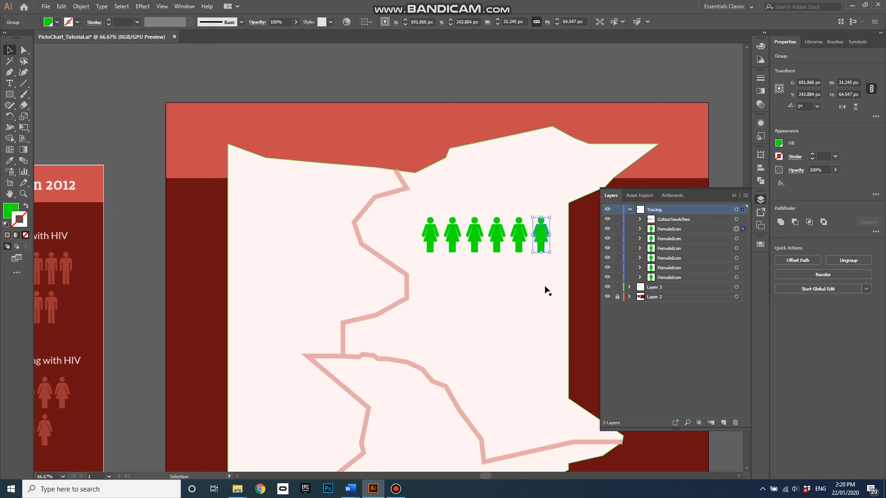
- Lock Layer 3, which holds the map group
left_click_drag(548, 284, 495, 242)
key("ctrl+z")
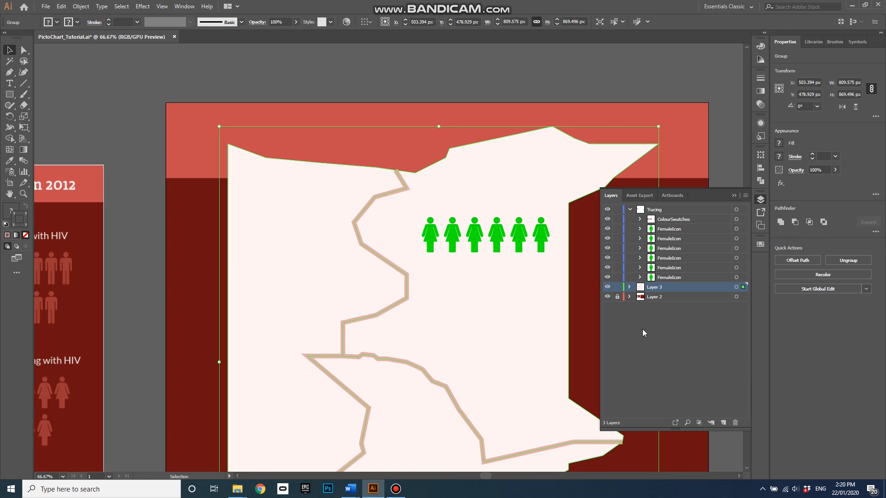
left_click(618, 287)
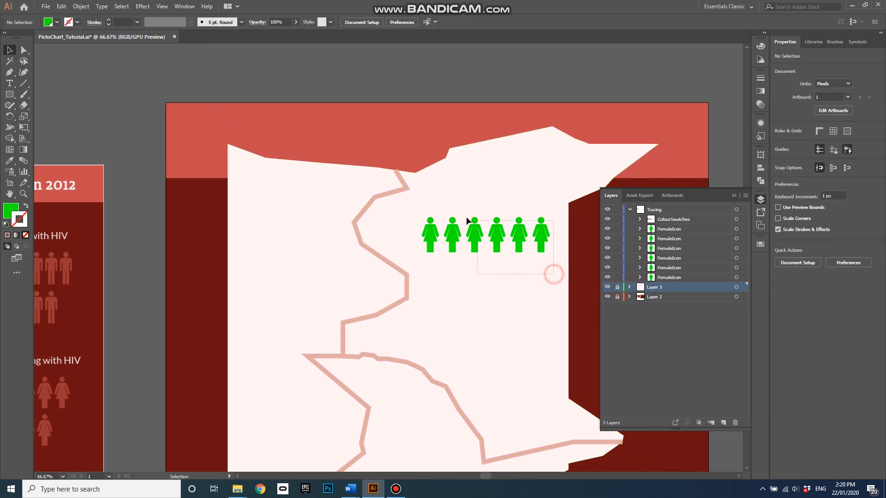
- Duplicate the row of six female icons twice downward at intervals of about 77 px, forming three rows
left_click_drag(420, 205, 553, 275)
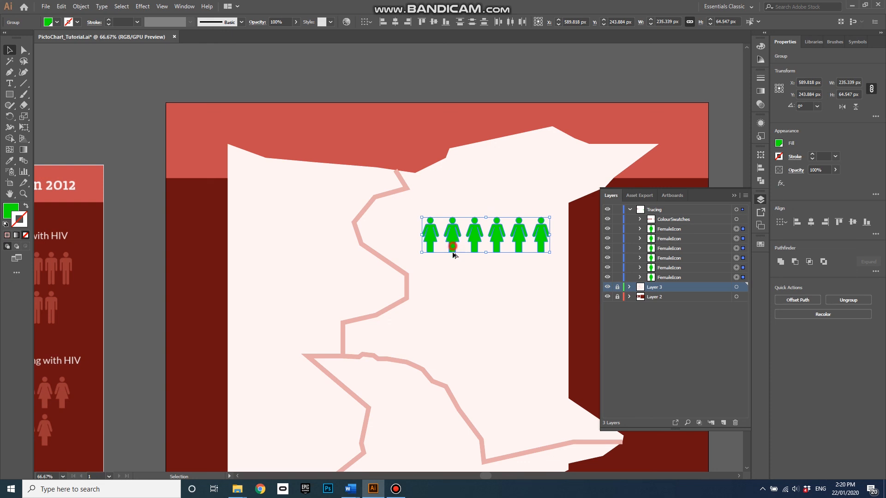
left_click_drag(453, 248, 453, 289)
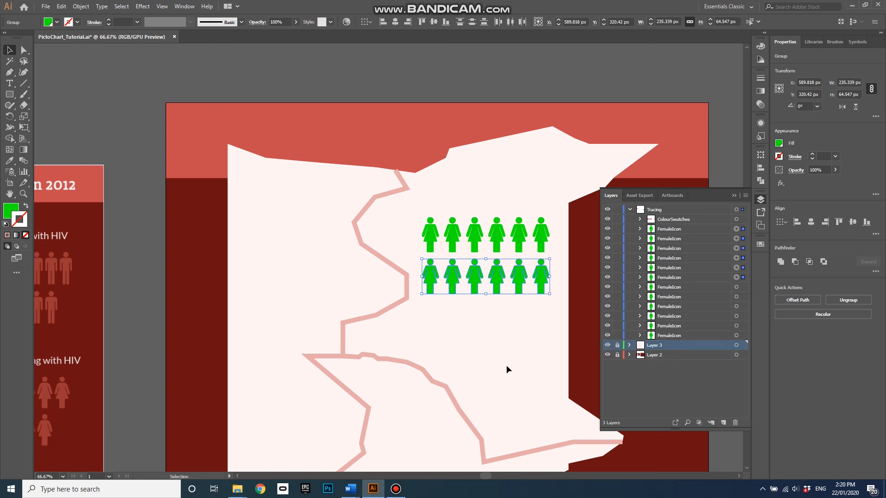
key("ctrl+d")
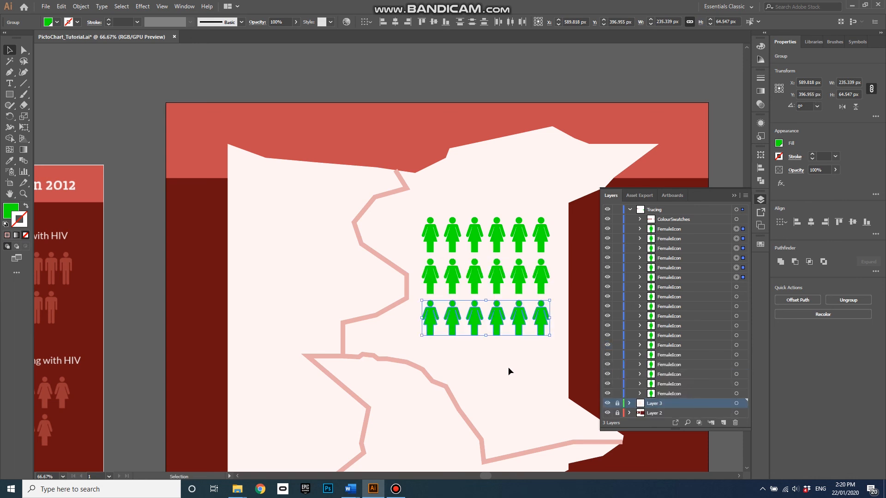
left_click(509, 367)
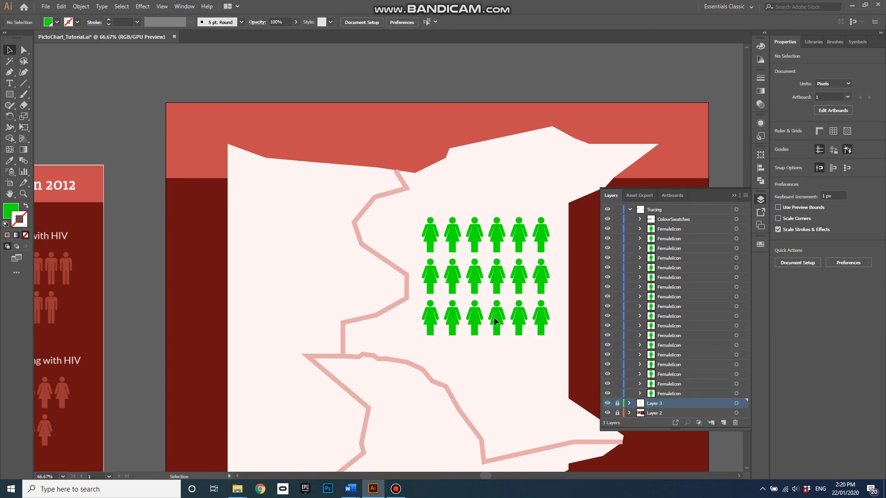
- Recolour the first female icon in the upper row with the dark red swatch (R=105 G=17 B=16) as fill and no stroke
left_click(434, 239)
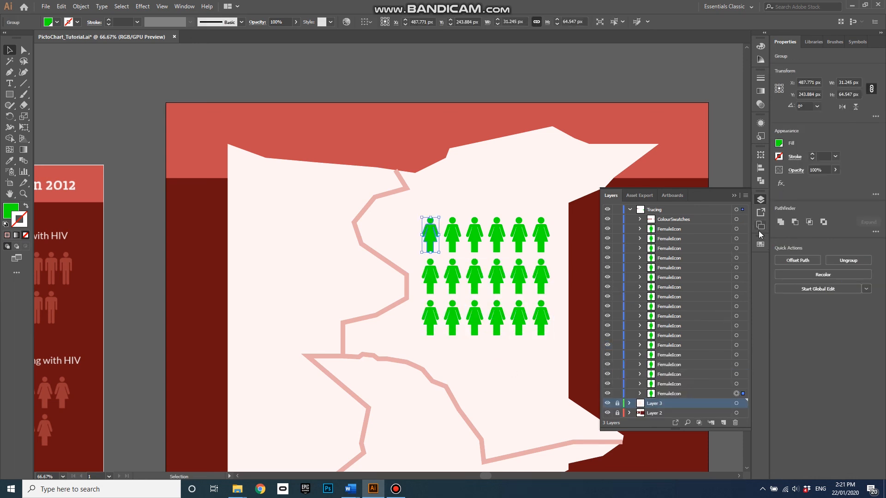
left_click(760, 244)
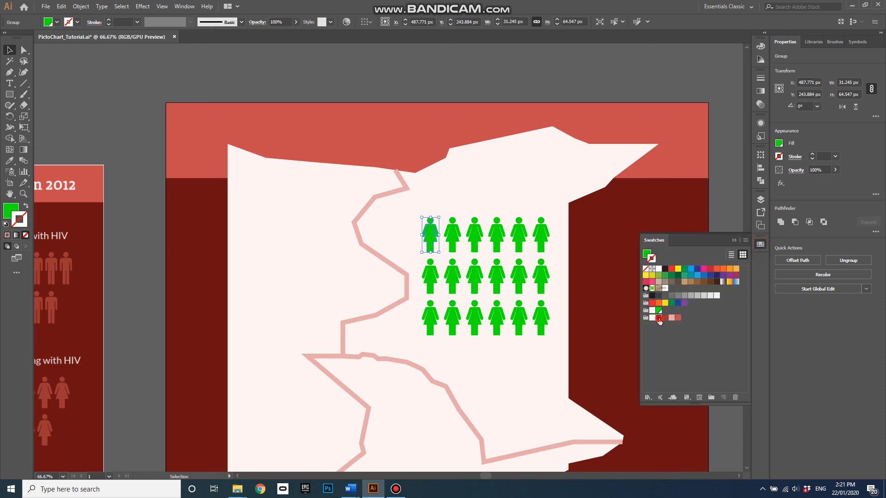
left_click(659, 318)
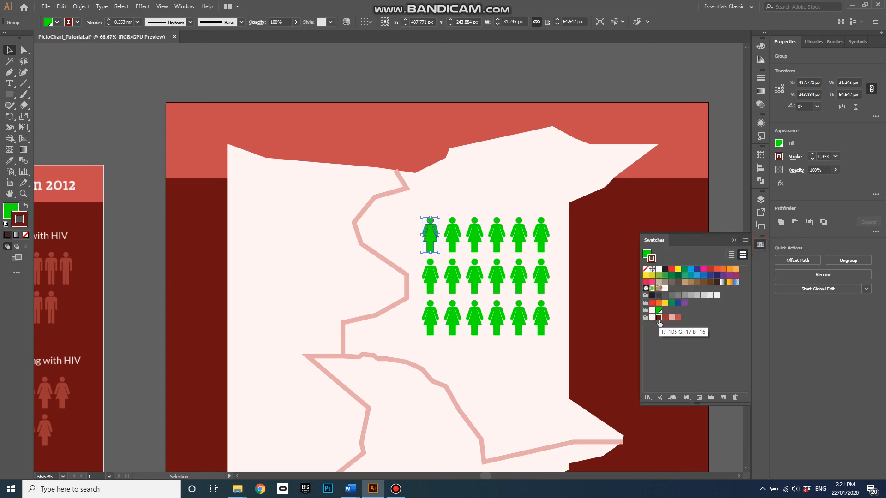
left_click(646, 254)
left_click(659, 318)
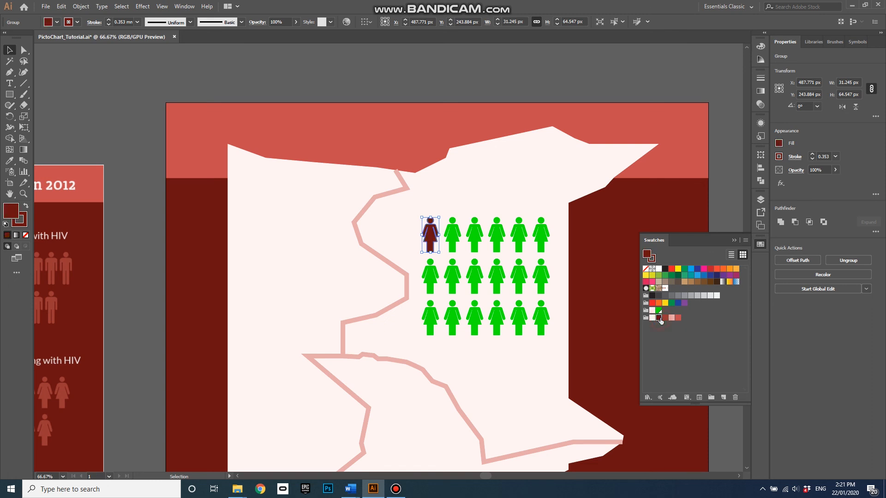
left_click(651, 258)
left_click(645, 269)
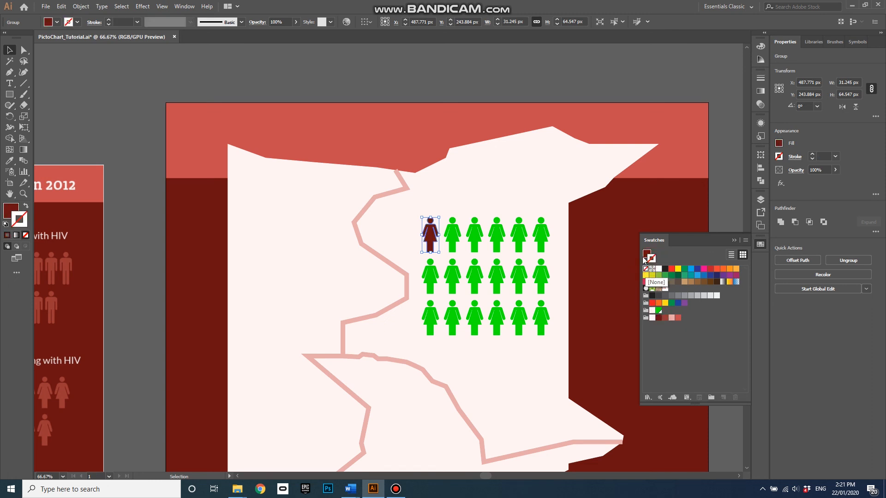
left_click(501, 189)
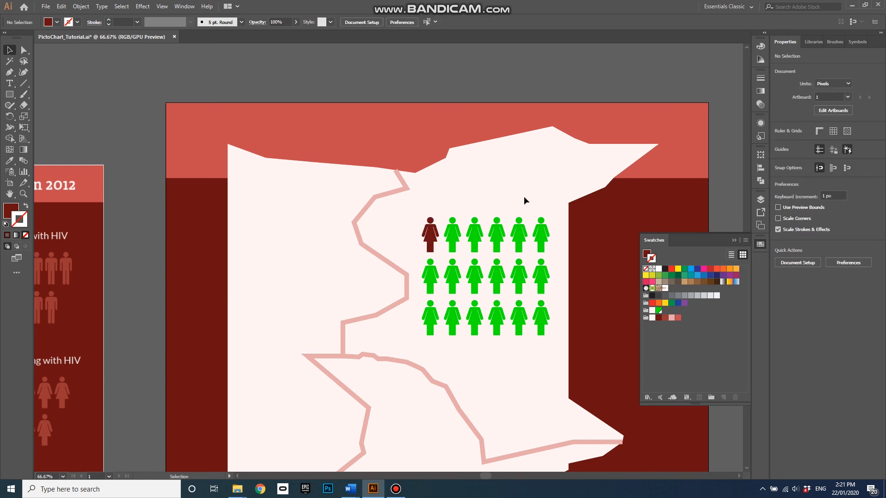
scroll(524, 195, "down", 2)
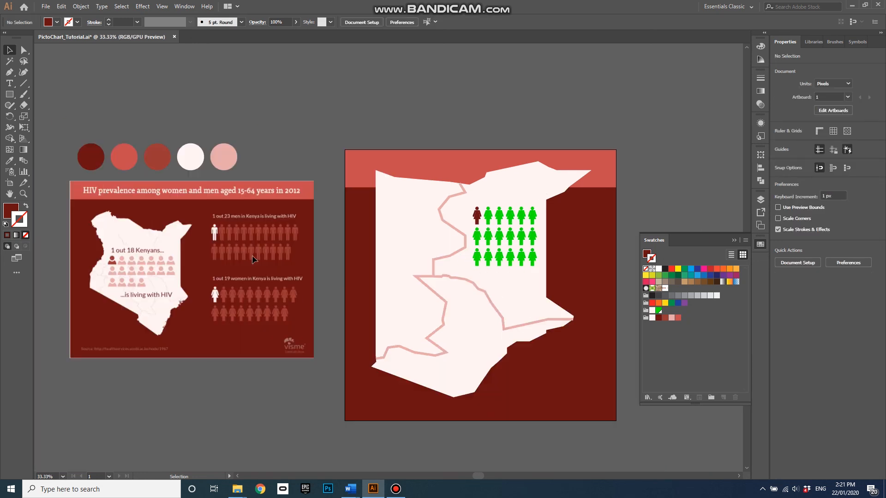